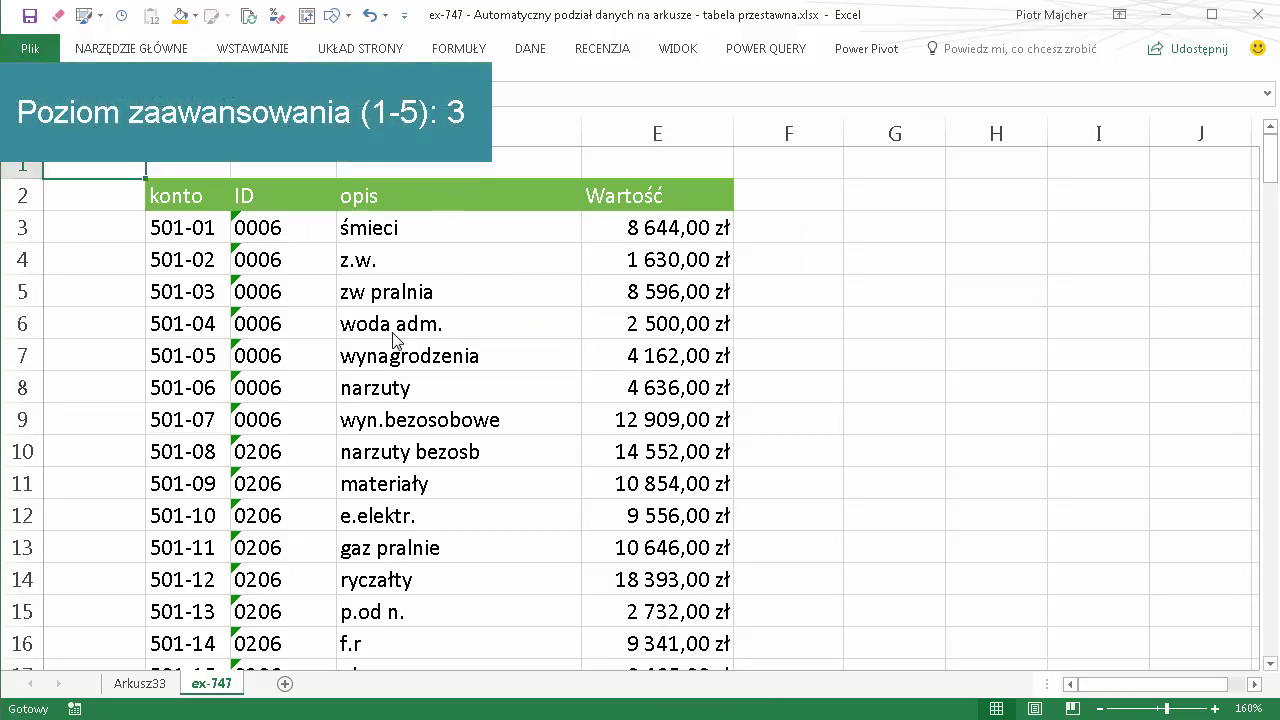
# Review the table's descriptions and ID values before numbering
pyautogui.click(410, 294)
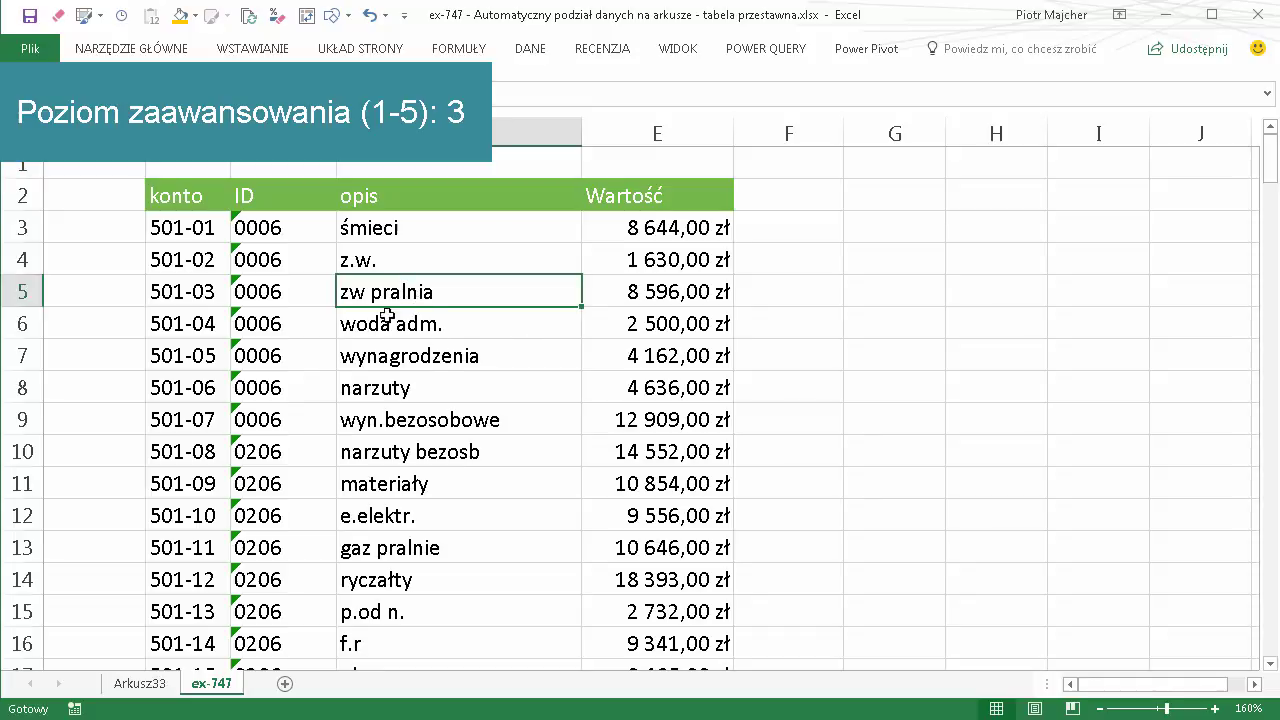
pyautogui.click(354, 345)
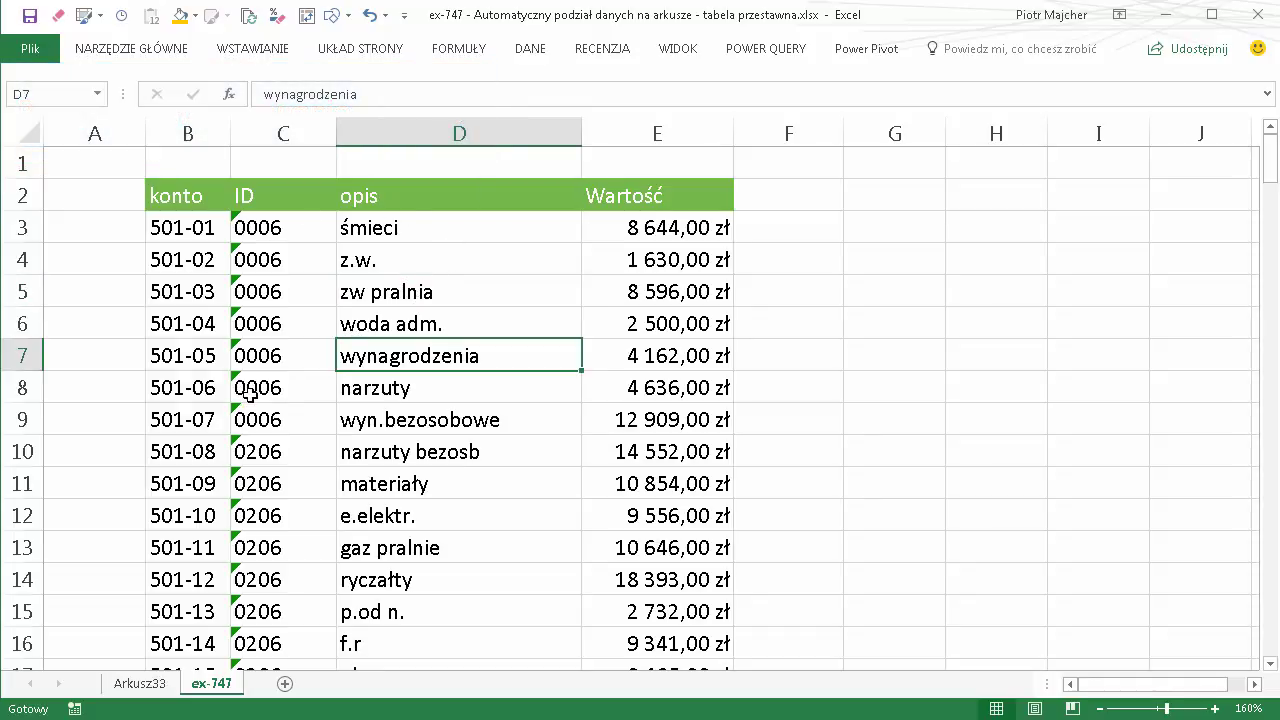
pyautogui.click(269, 266)
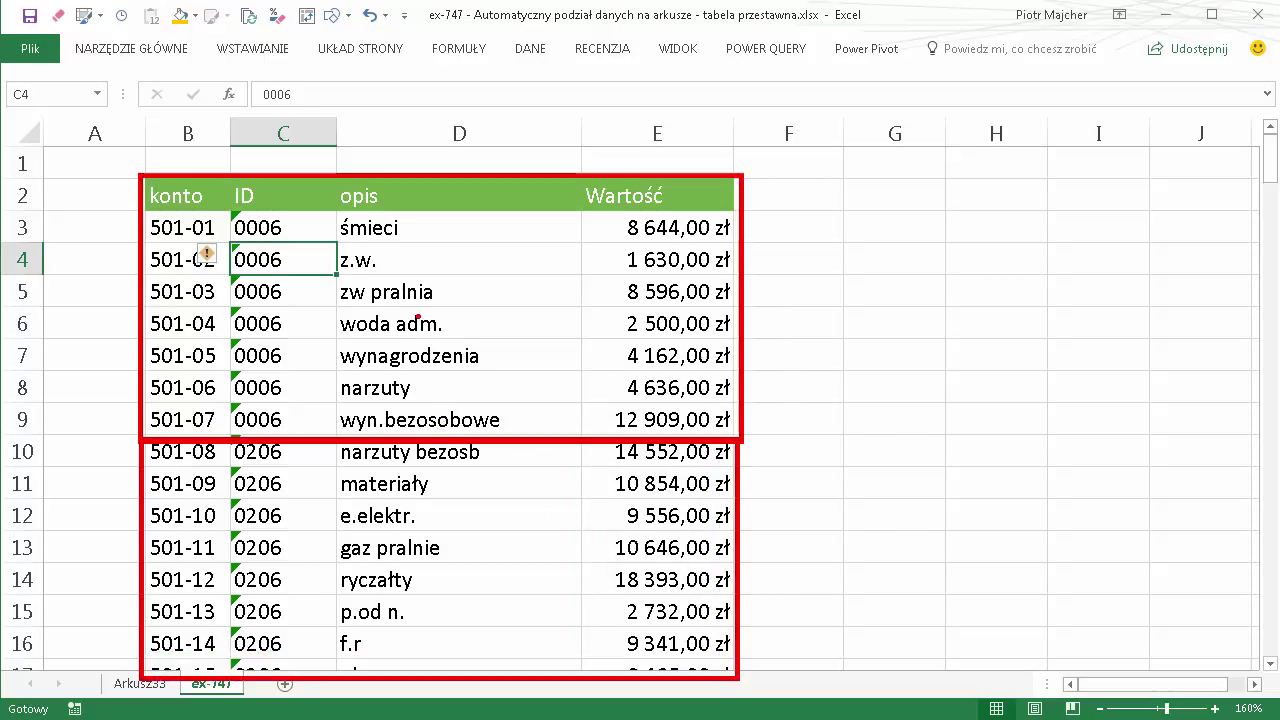
pyautogui.click(420, 323)
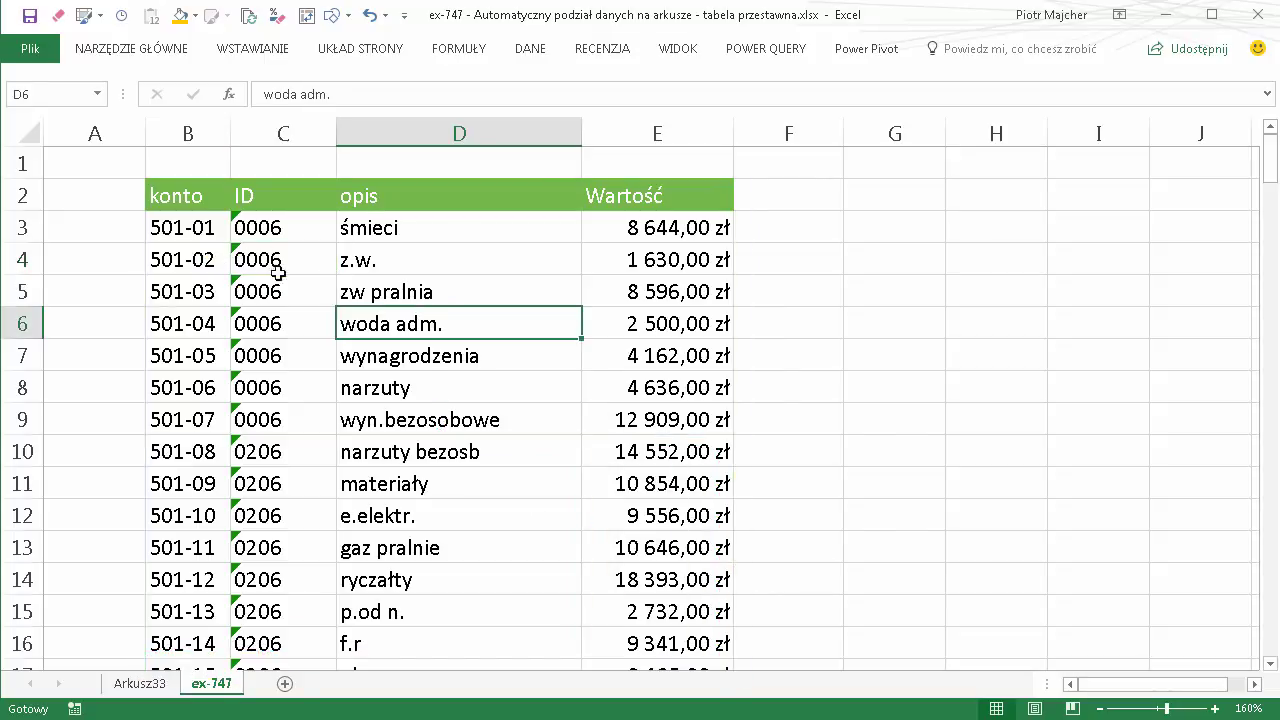
# Add an LP header in A2 and fill numbers 1, 2, 3… down every table row
pyautogui.click(112, 191)
pyautogui.write('LP')
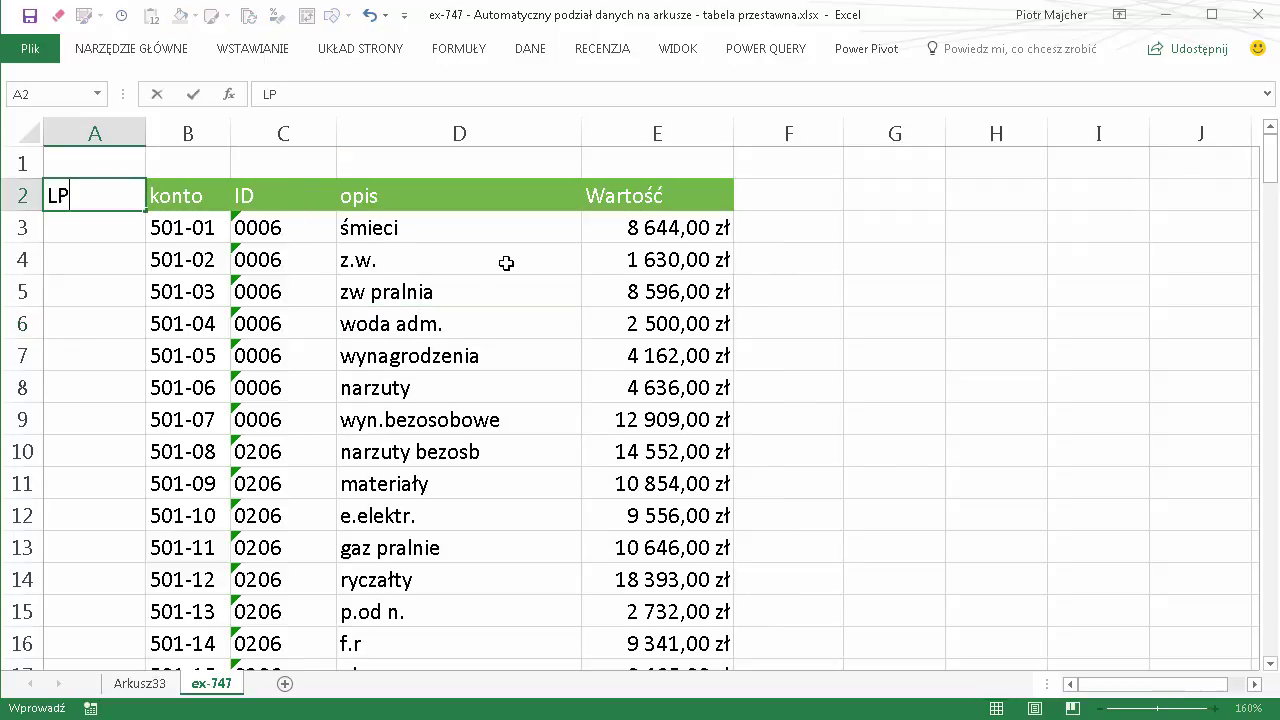
pyautogui.press('Return')
pyautogui.write('1')
pyautogui.press('Return')
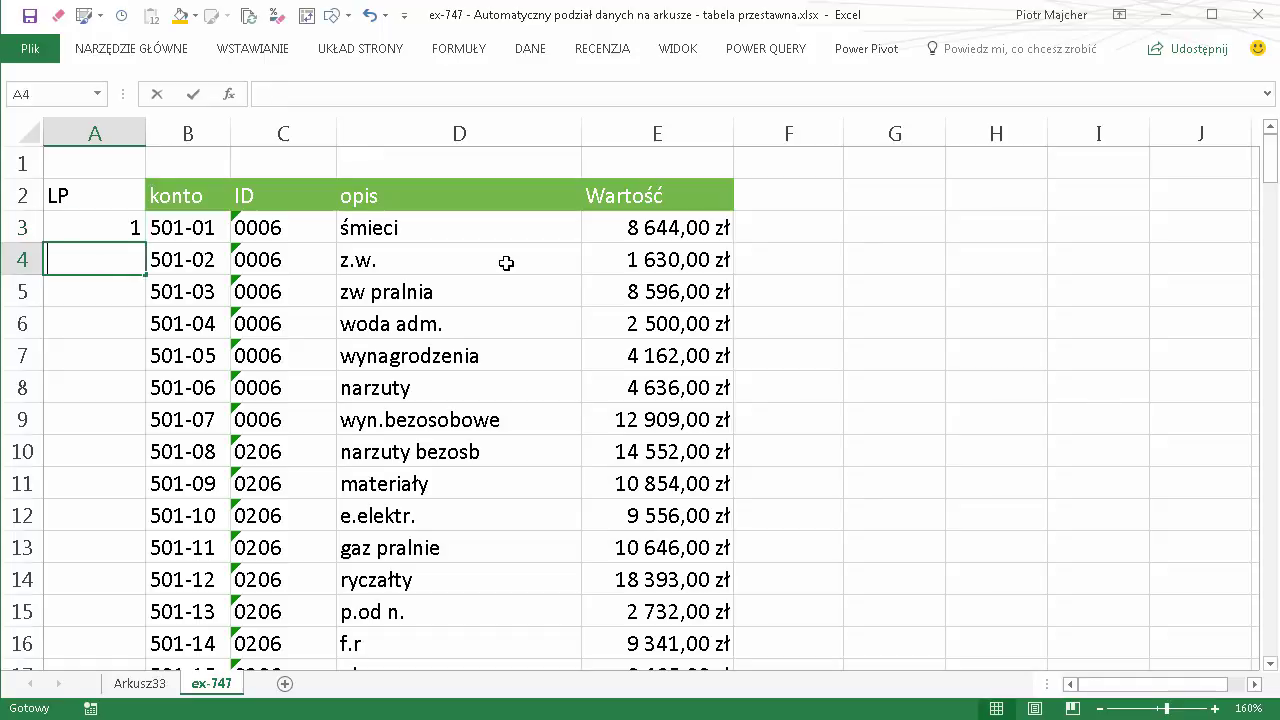
pyautogui.write('2')
pyautogui.press('Return')
pyautogui.moveTo(132, 228); pyautogui.dragTo(132, 258)
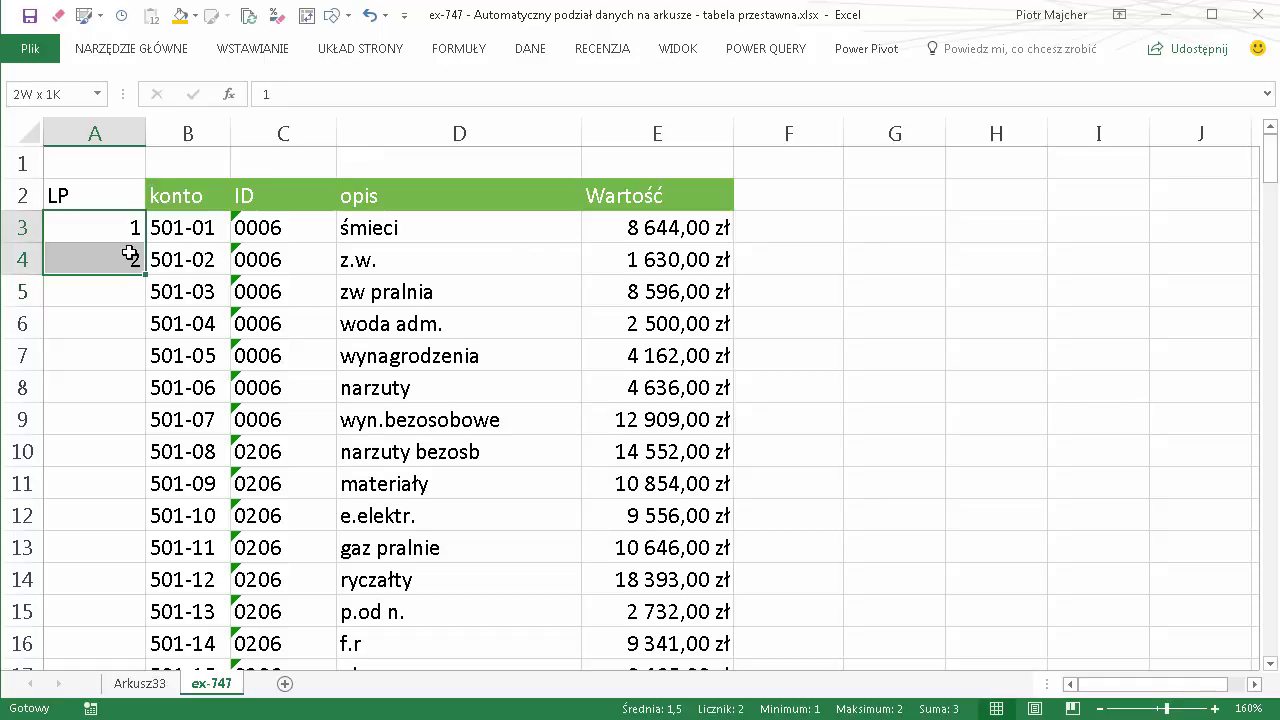
pyautogui.doubleClick(147, 276)
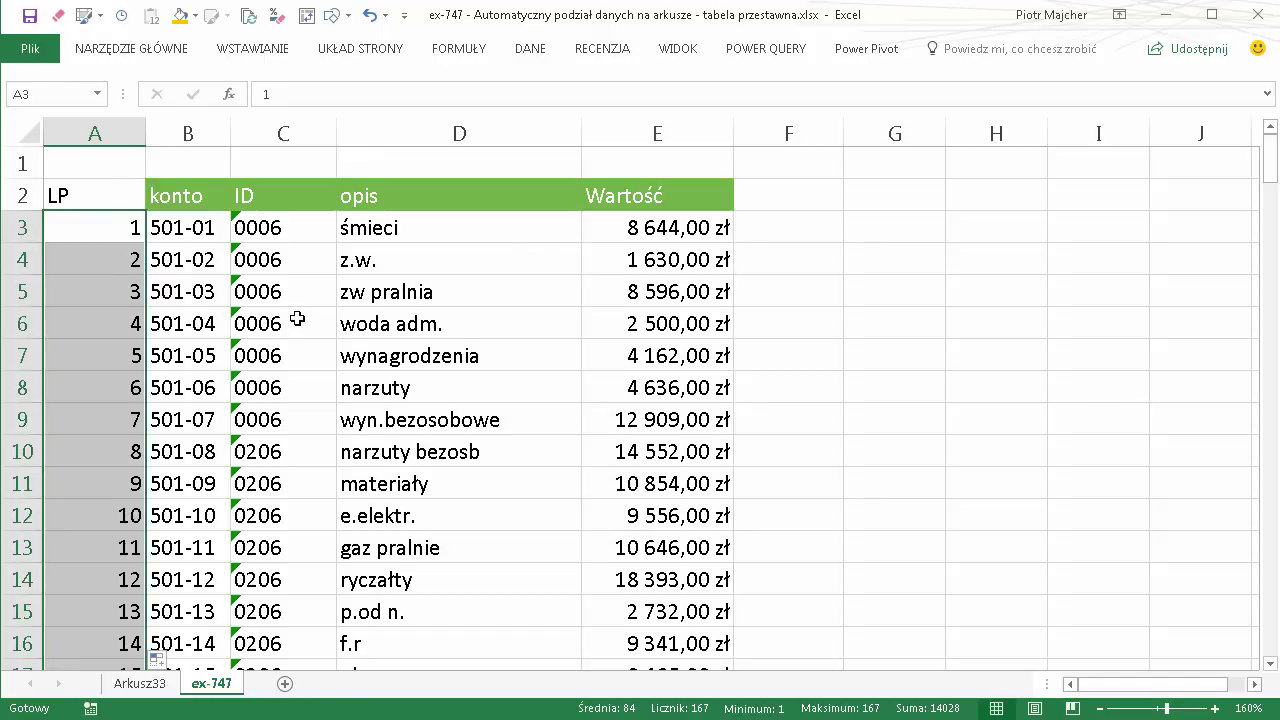
# Check ID values, descriptions and account 501-05 in the numbered table
pyautogui.click(297, 318)
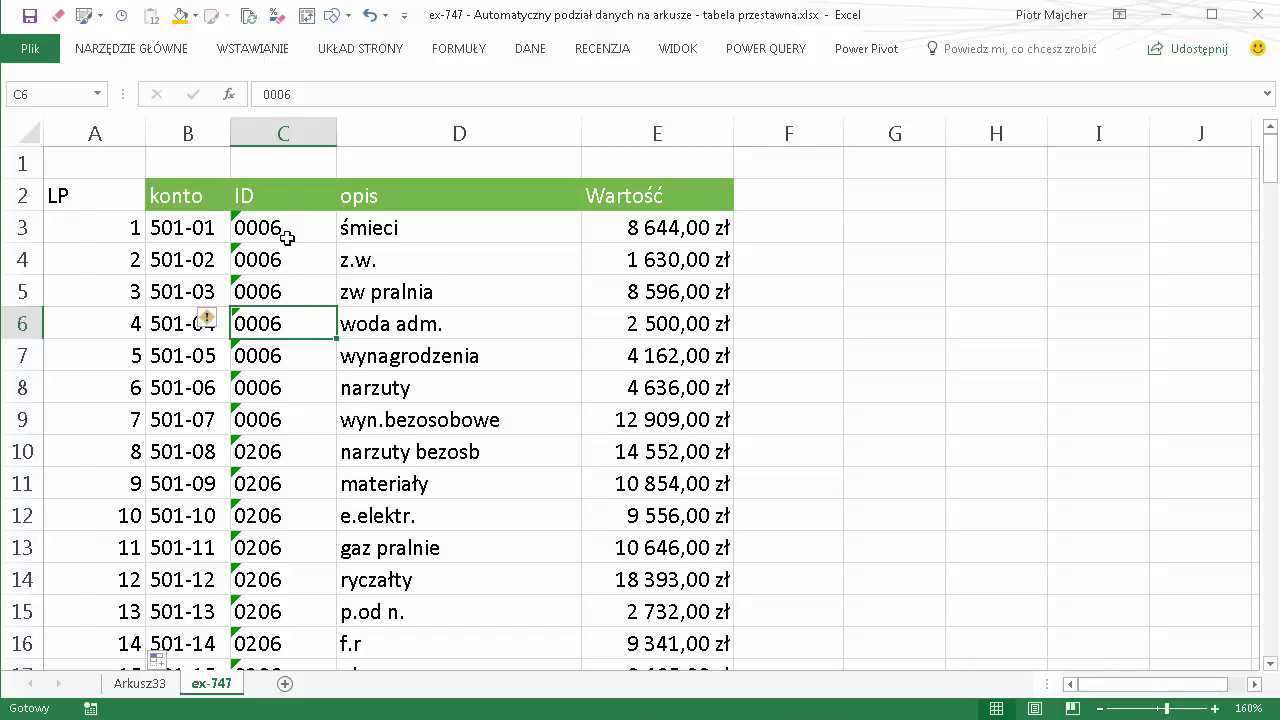
pyautogui.click(239, 261)
pyautogui.click(395, 301)
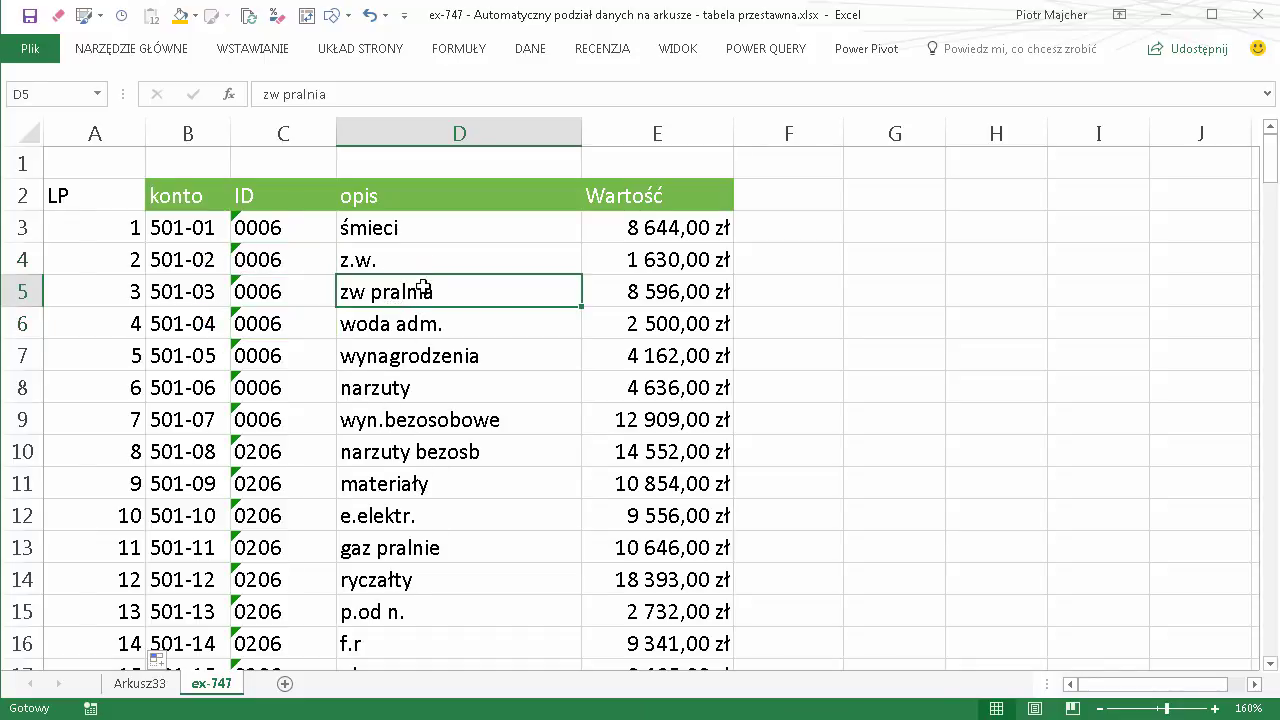
pyautogui.click(415, 420)
pyautogui.click(415, 356)
pyautogui.click(198, 358)
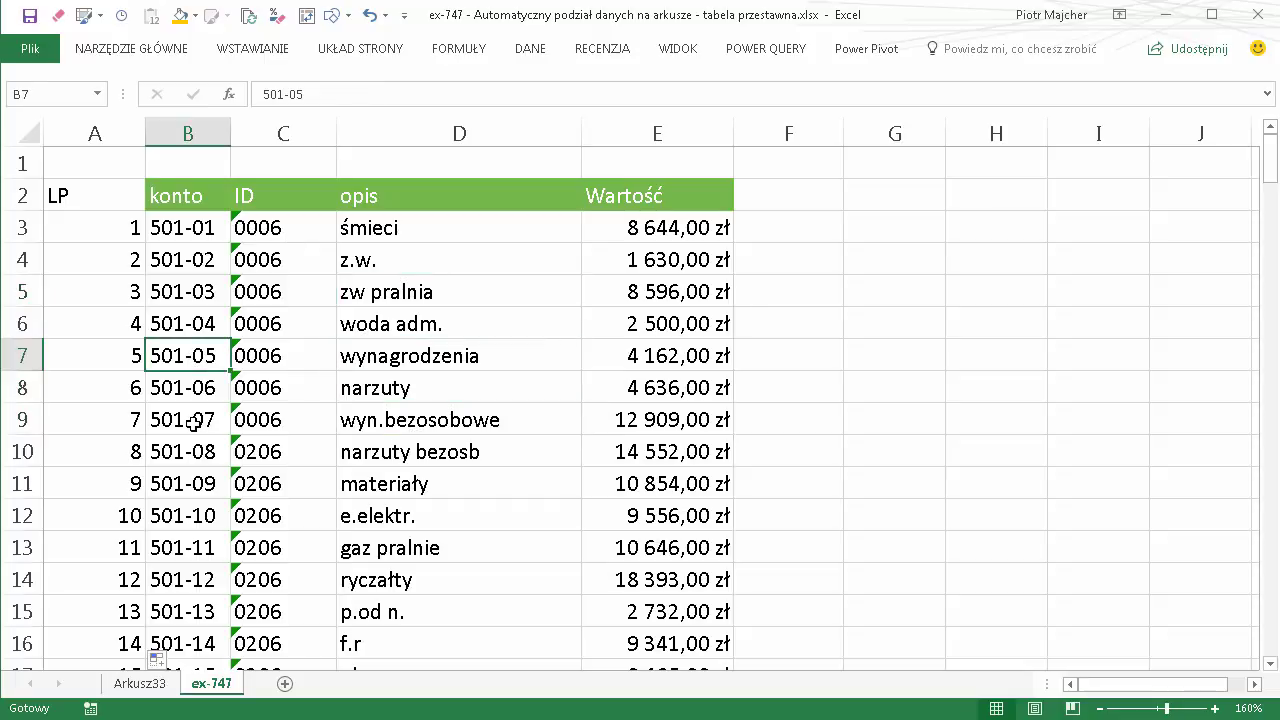
# Insert a pivot table from 'ex-747'!$A$2:$E$169 onto a new worksheet
pyautogui.click(263, 52)
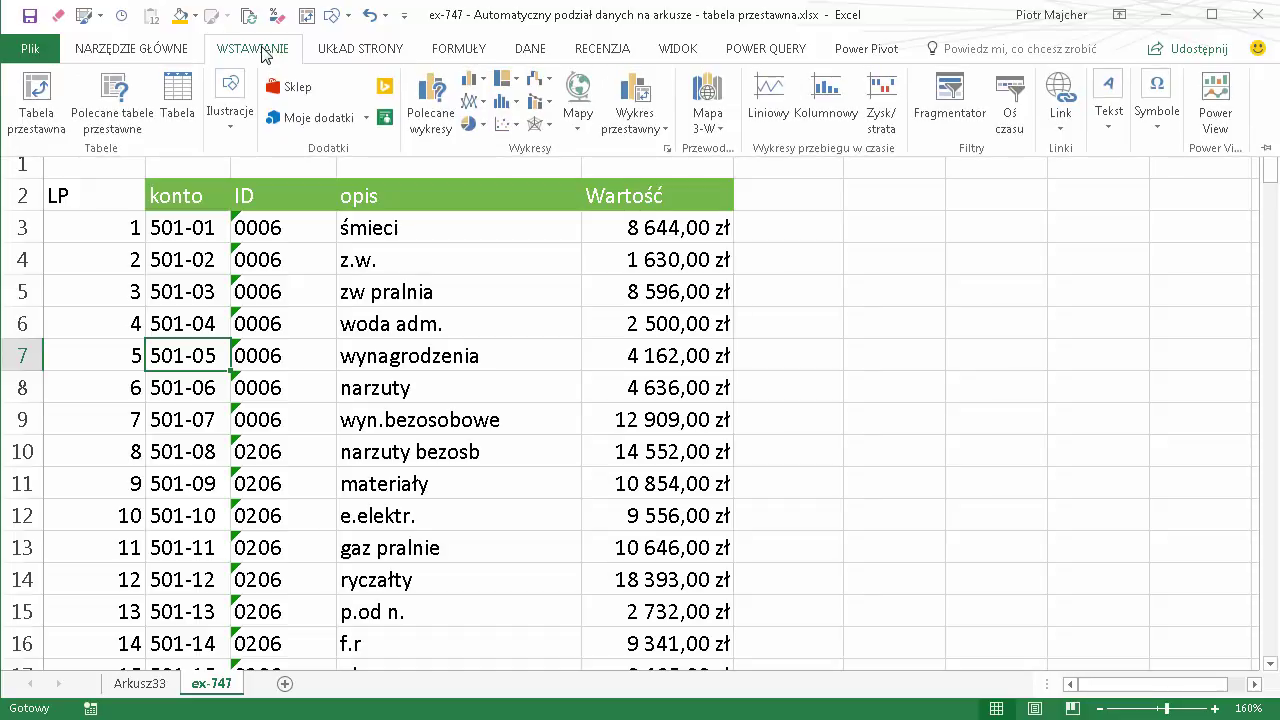
pyautogui.click(36, 100)
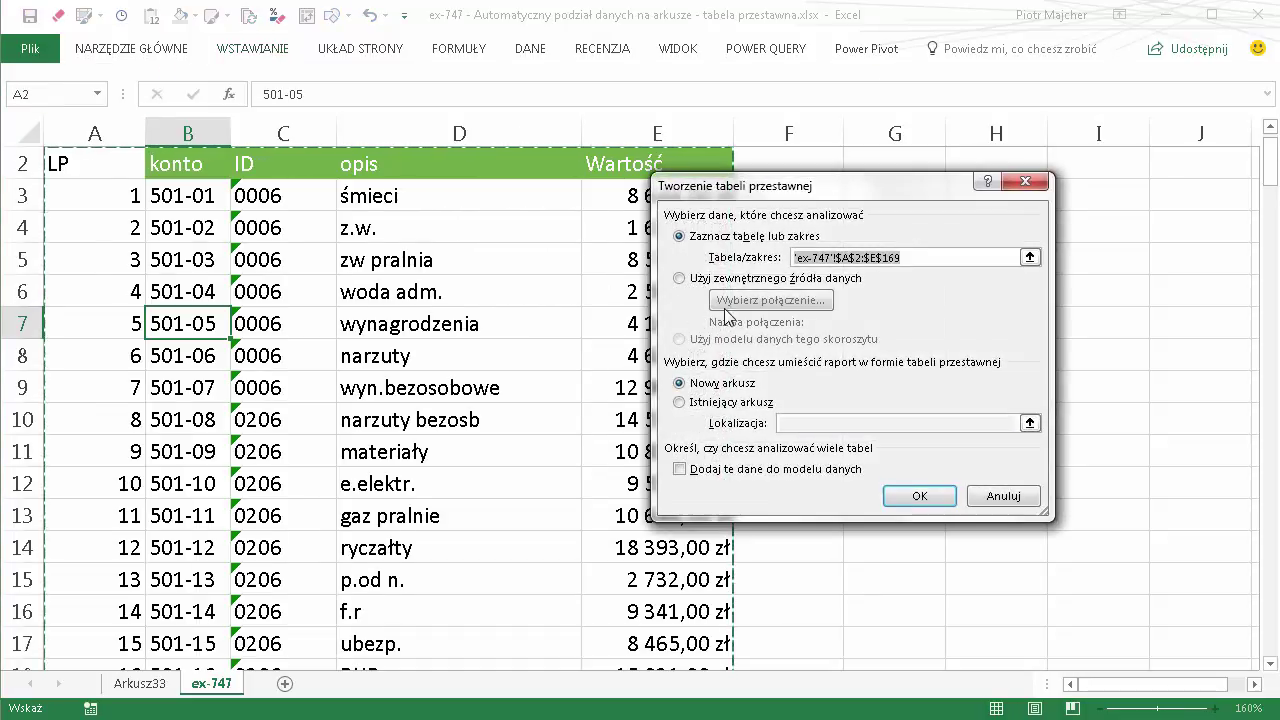
pyautogui.click(920, 497)
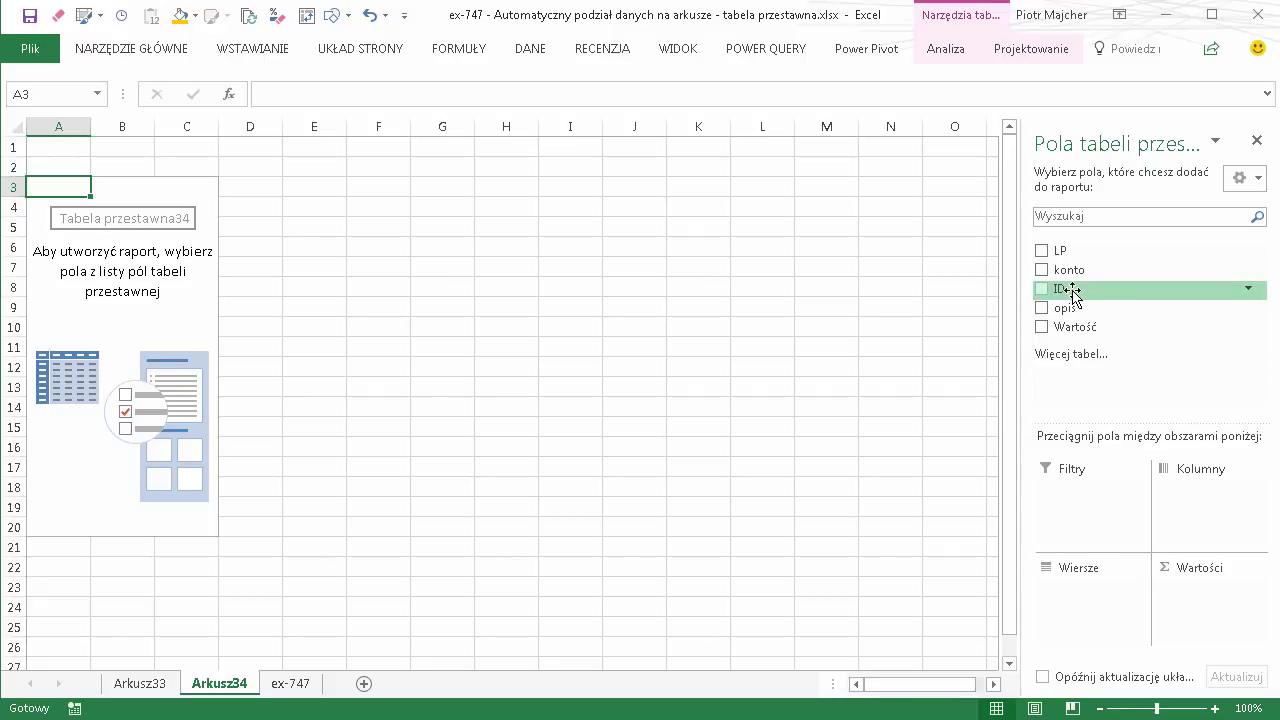
# Put ID in Filters and LP, konto, opis, Wartość in Rows, then view ex-747
pyautogui.moveTo(1065, 289); pyautogui.dragTo(1104, 522)
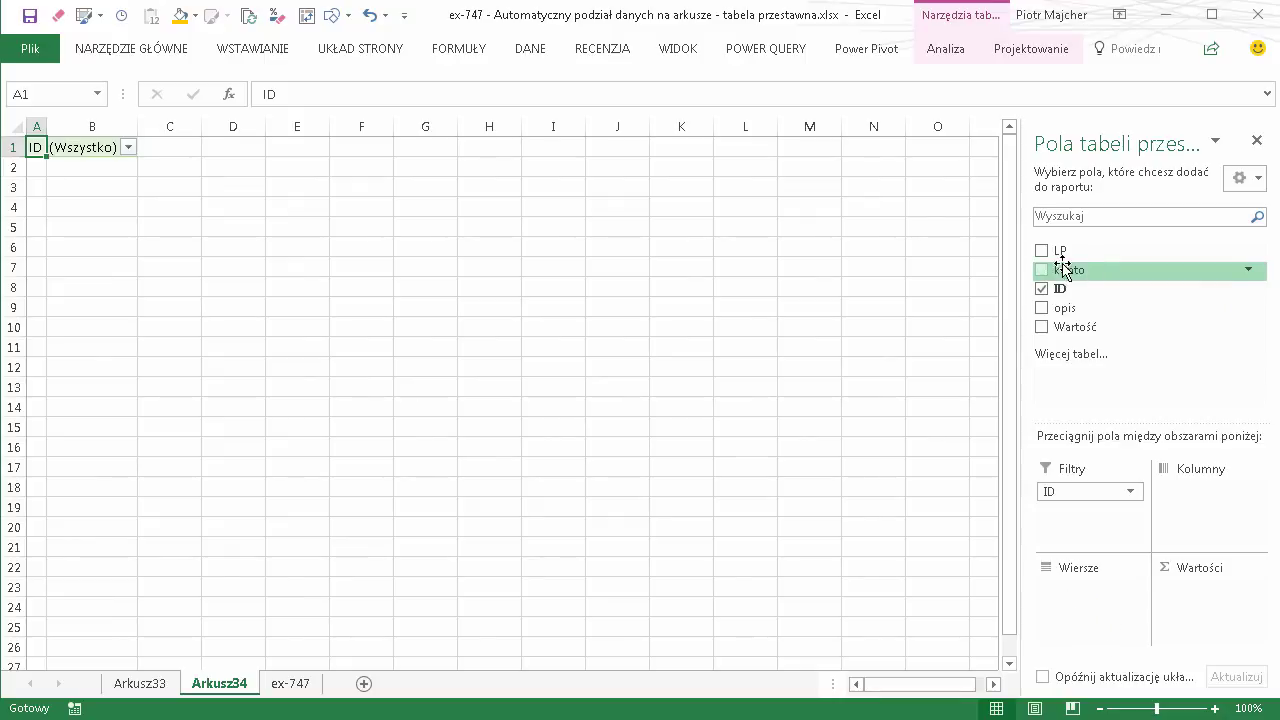
pyautogui.moveTo(1062, 251); pyautogui.dragTo(1068, 595)
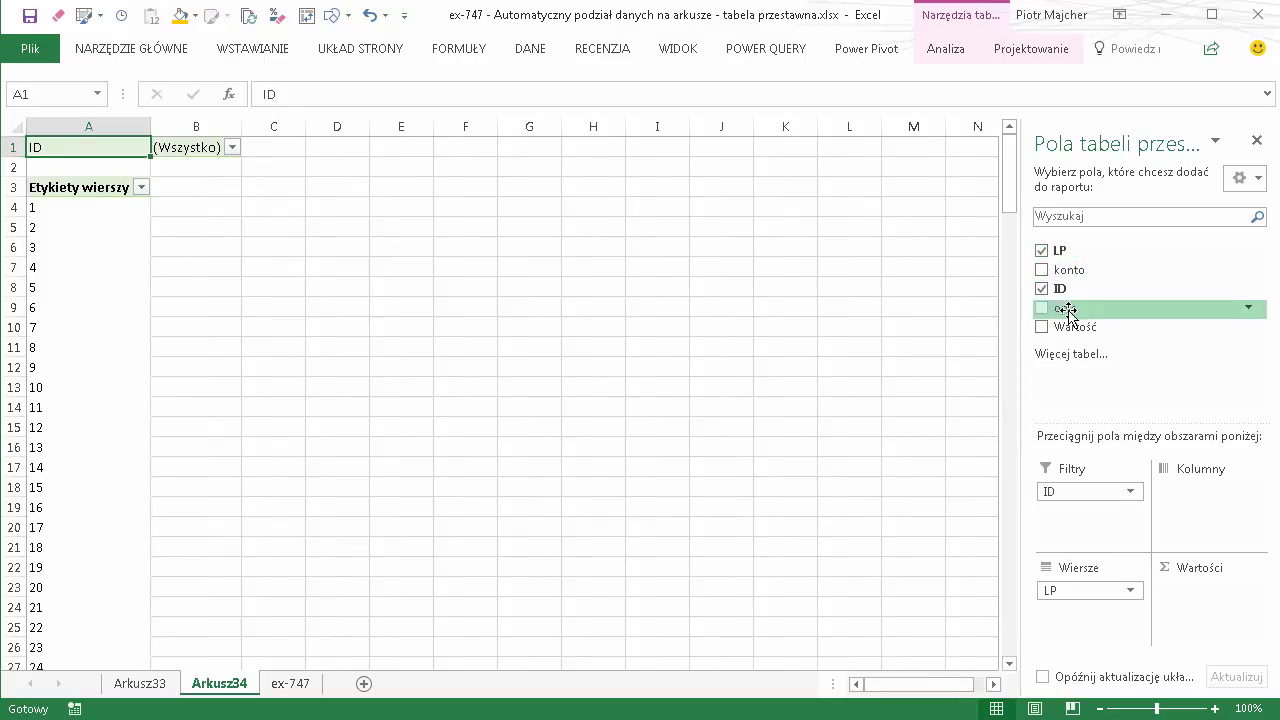
pyautogui.moveTo(1068, 270); pyautogui.dragTo(1090, 602)
pyautogui.moveTo(1063, 308); pyautogui.dragTo(1090, 640)
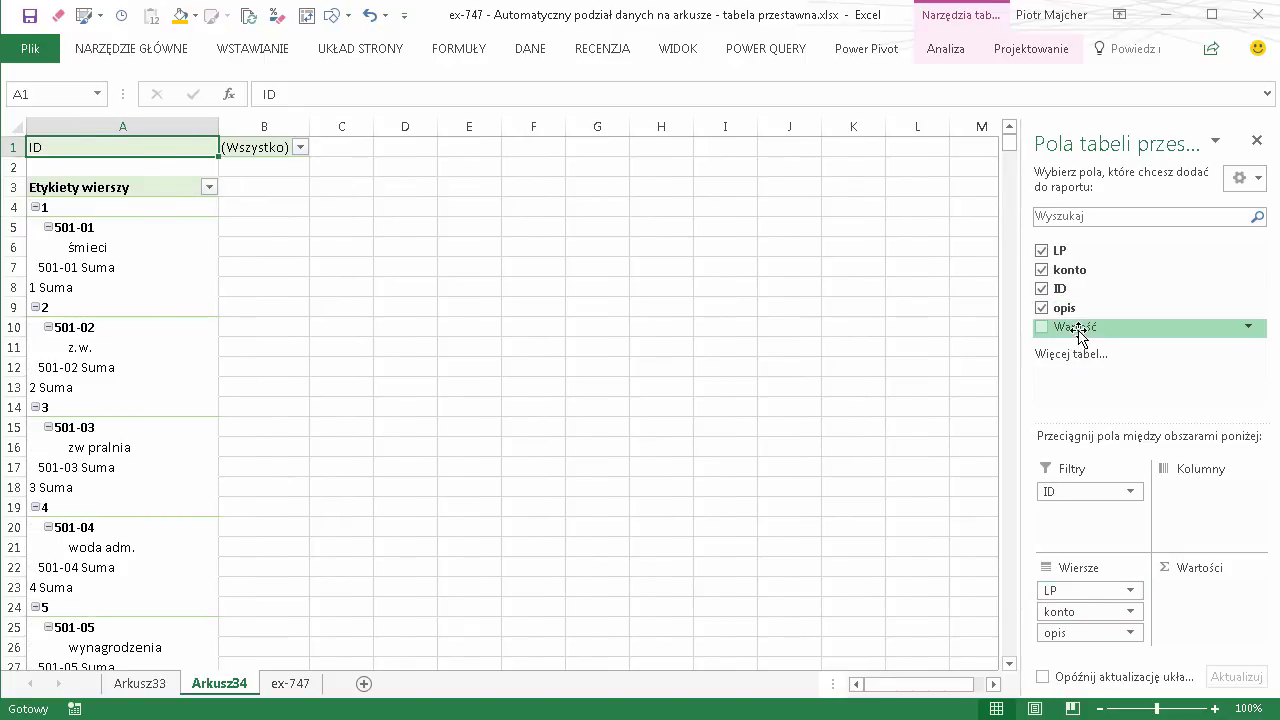
pyautogui.moveTo(1075, 327); pyautogui.dragTo(1097, 645)
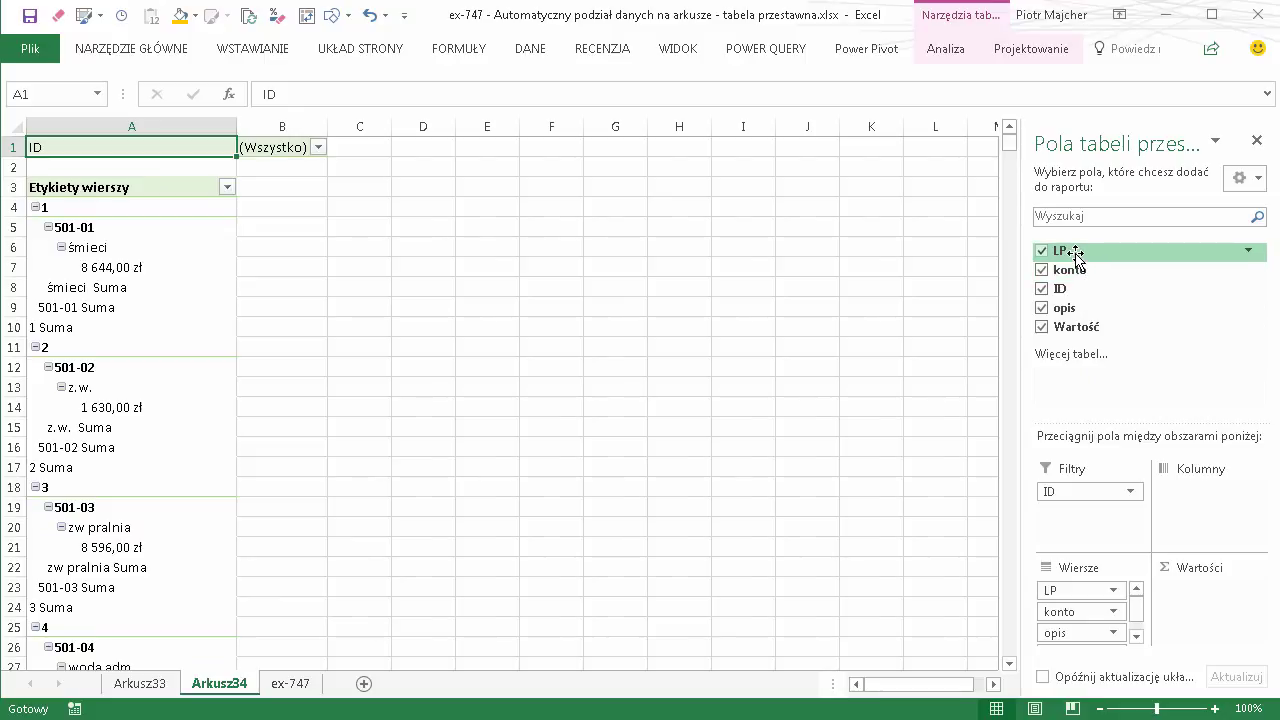
pyautogui.click(290, 683)
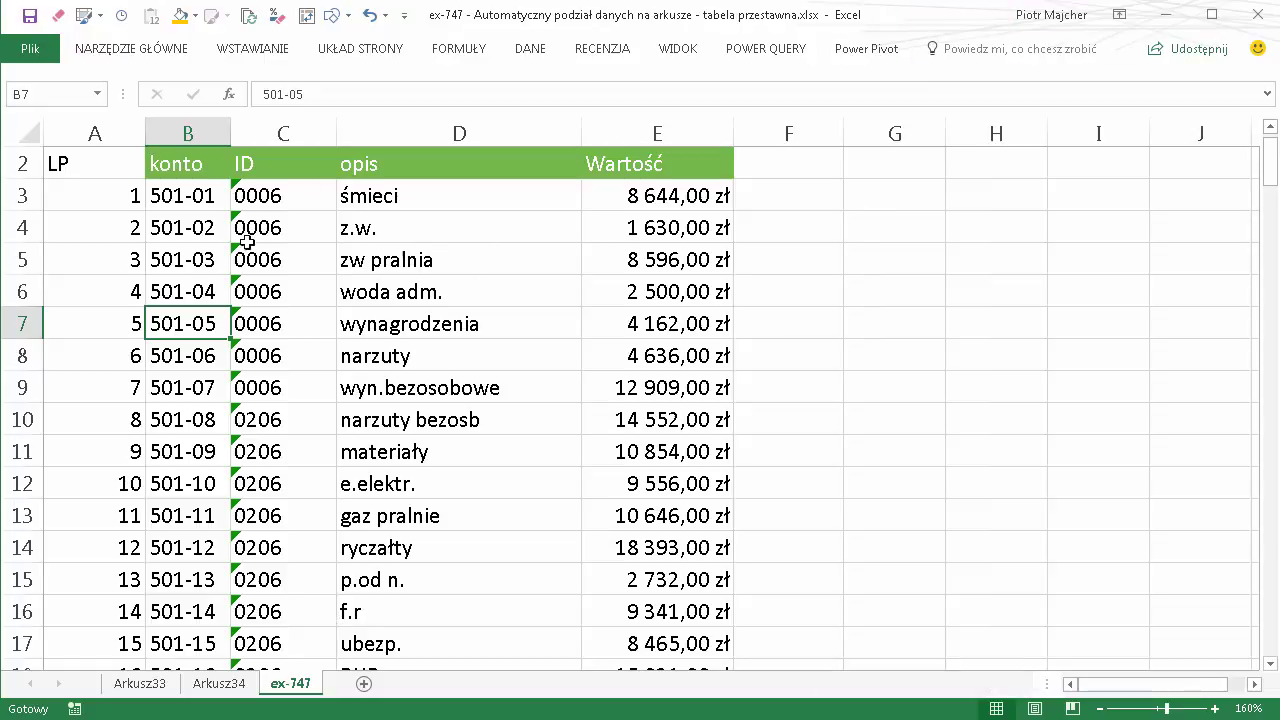
# Compare the 501-03 record and LP numbers 3–9 on ex-747, then return to Arkusz34
pyautogui.moveTo(189, 256); pyautogui.dragTo(706, 250)
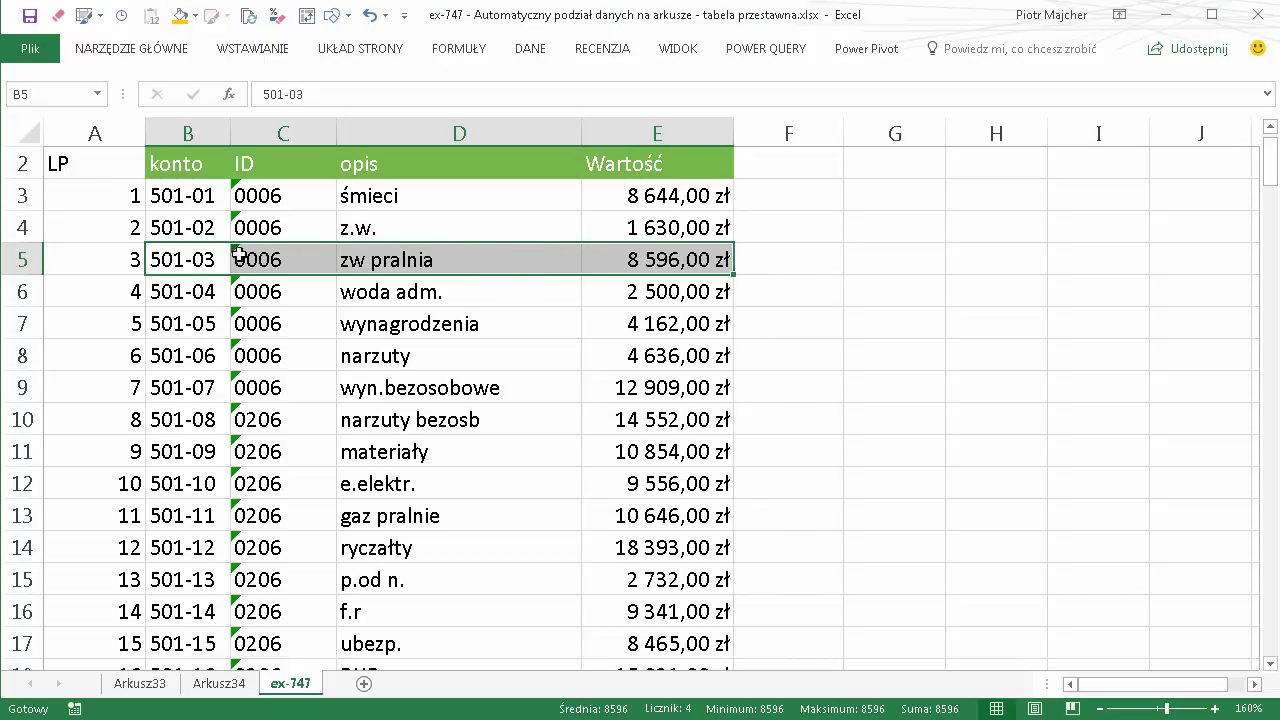
pyautogui.moveTo(120, 260); pyautogui.dragTo(129, 436)
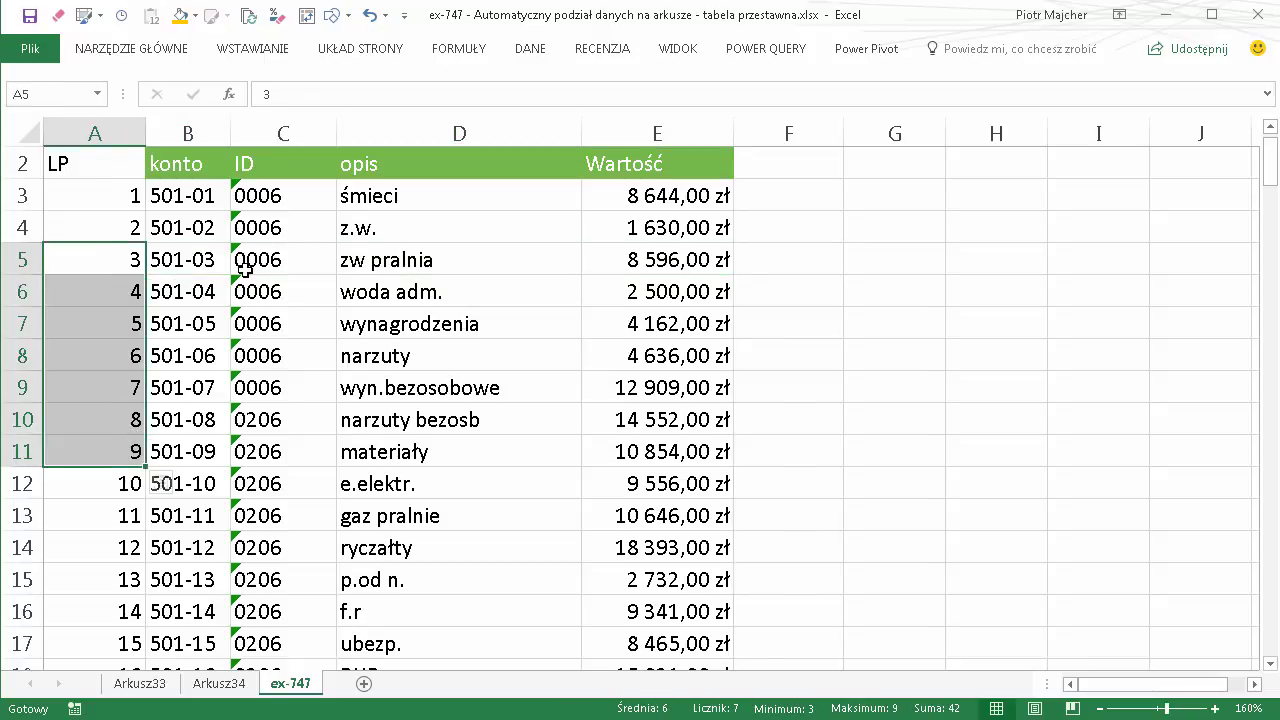
pyautogui.click(200, 686)
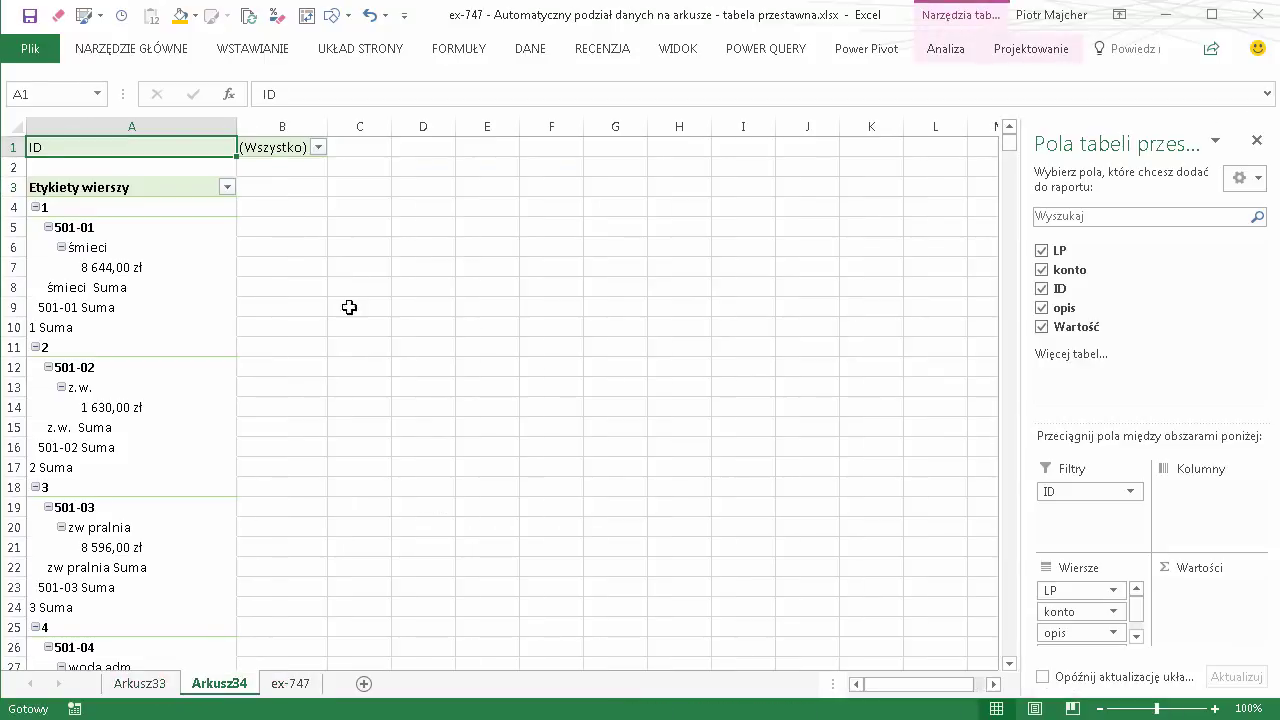
# Inspect pivot amounts and the 501-01 subtotal row, then reach the Subtotals options
pyautogui.click(140, 266)
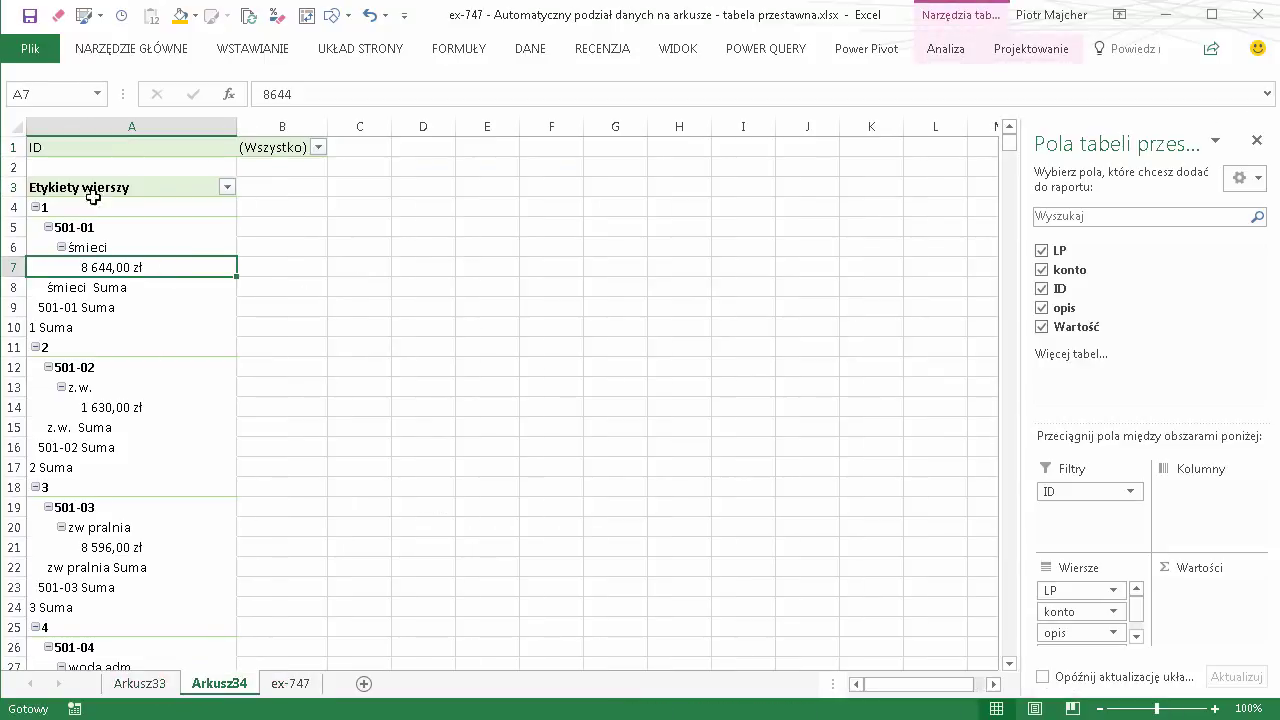
pyautogui.click(170, 248)
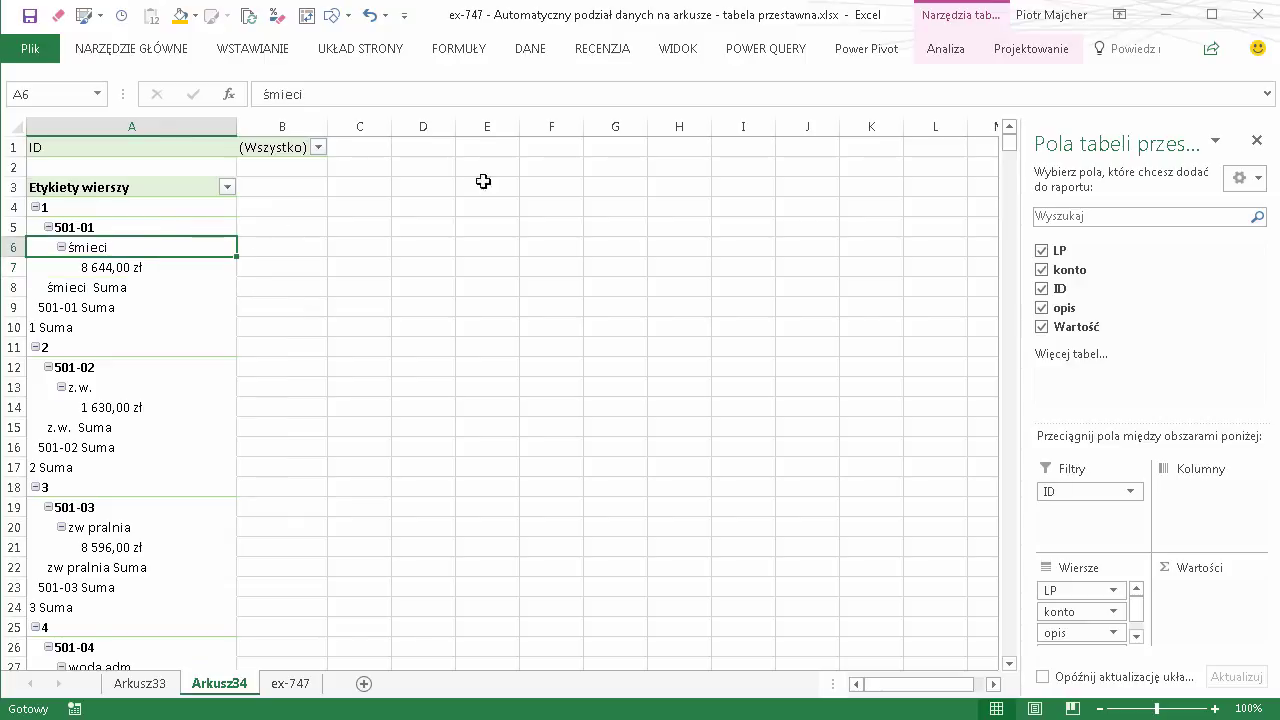
pyautogui.click(172, 305)
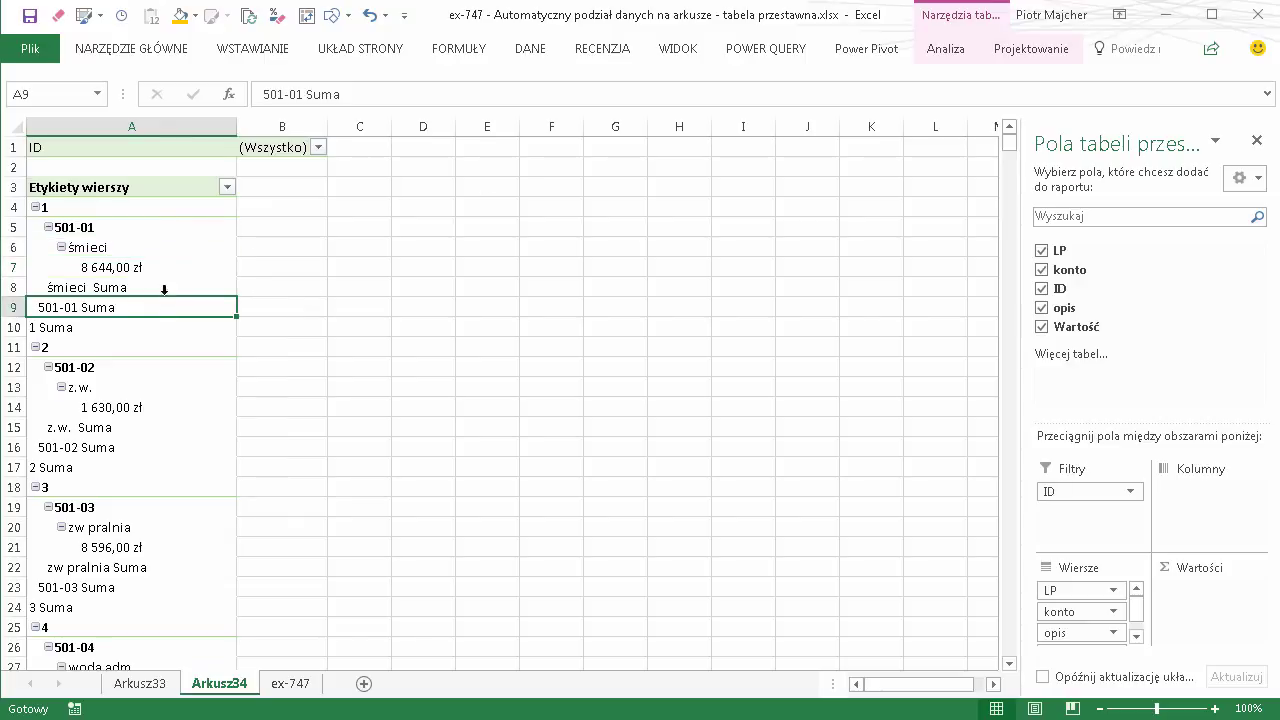
pyautogui.click(1035, 58)
# Hide subtotals, turn grand totals off, use Tabular Form and repeat all item labels
pyautogui.click(40, 120)
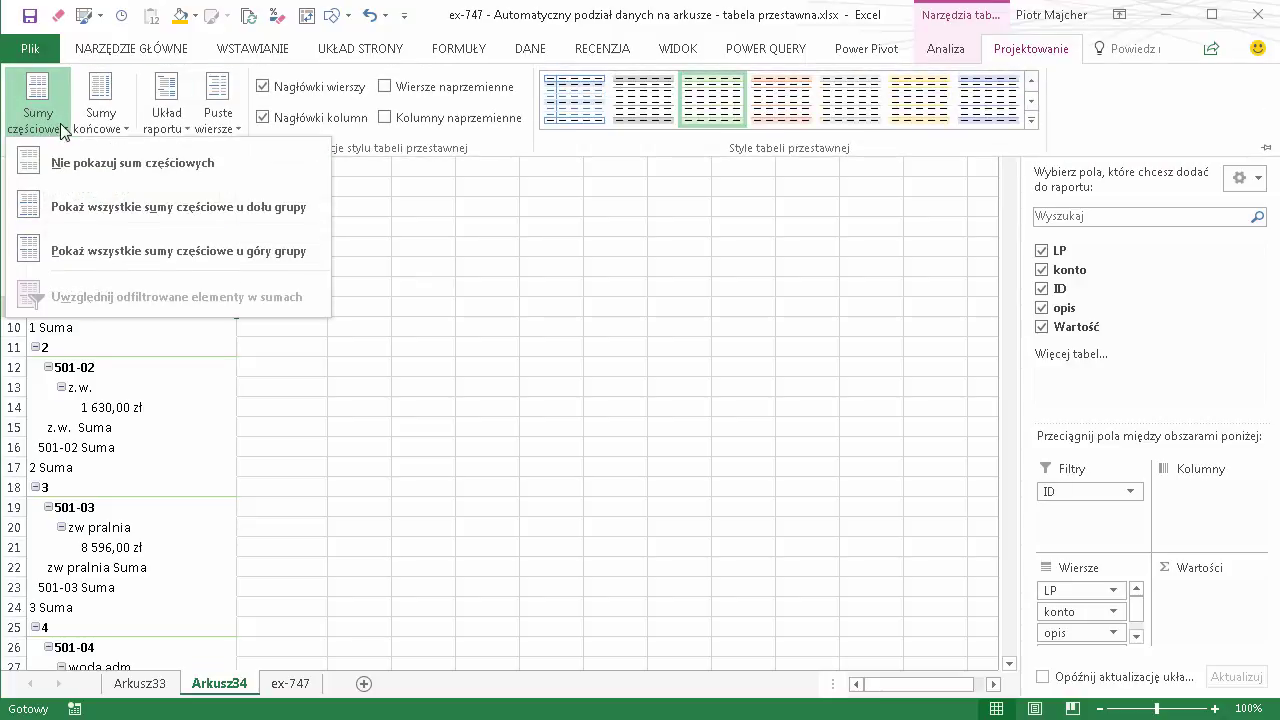
pyautogui.click(130, 162)
pyautogui.click(101, 115)
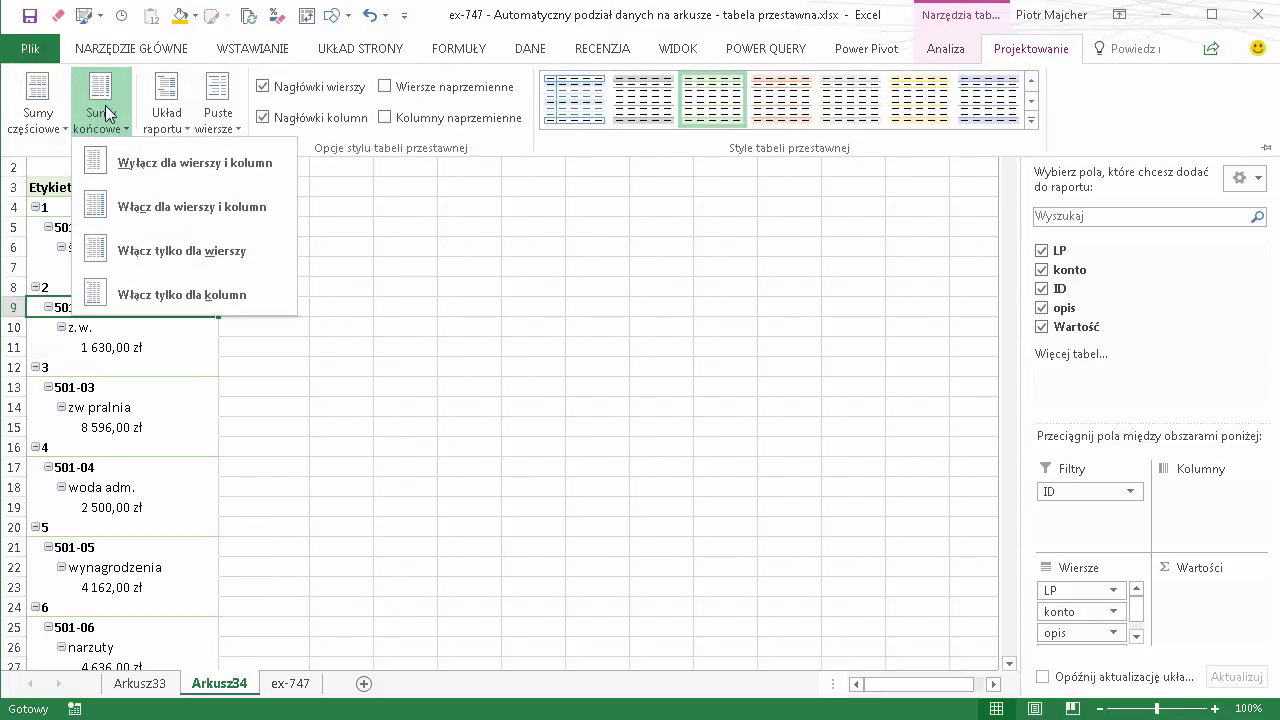
pyautogui.click(160, 164)
pyautogui.click(177, 128)
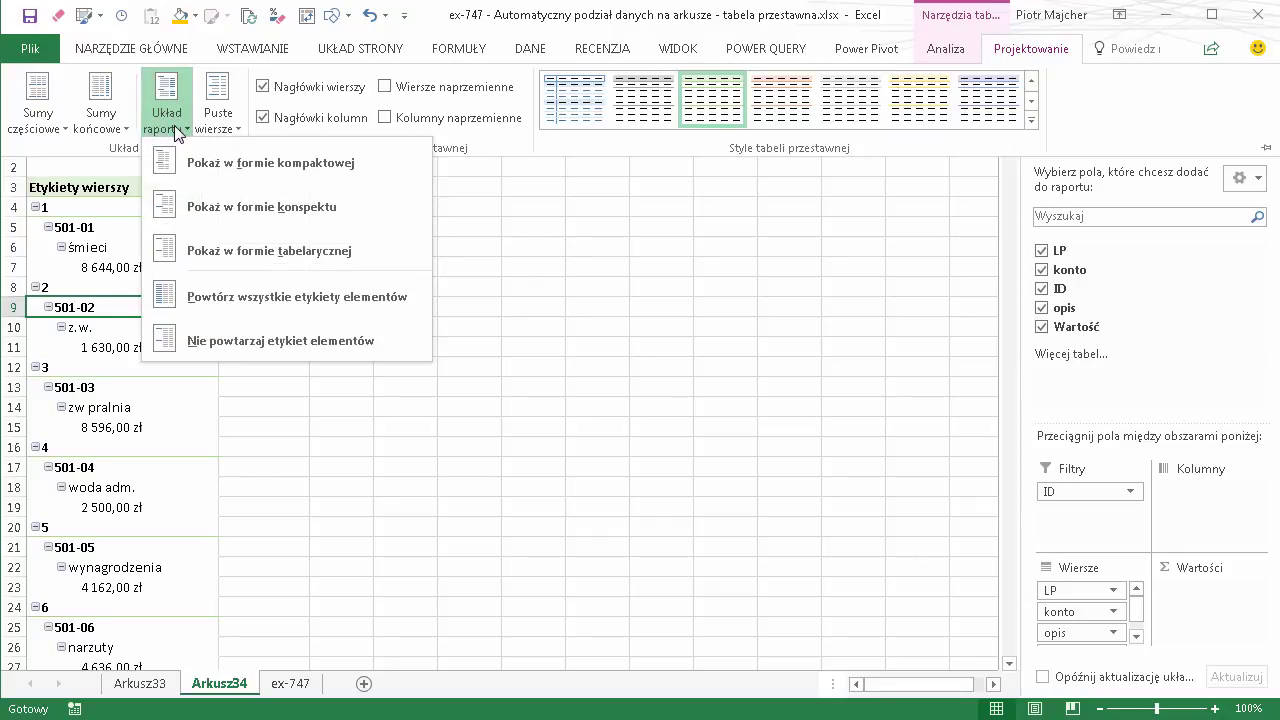
pyautogui.click(265, 252)
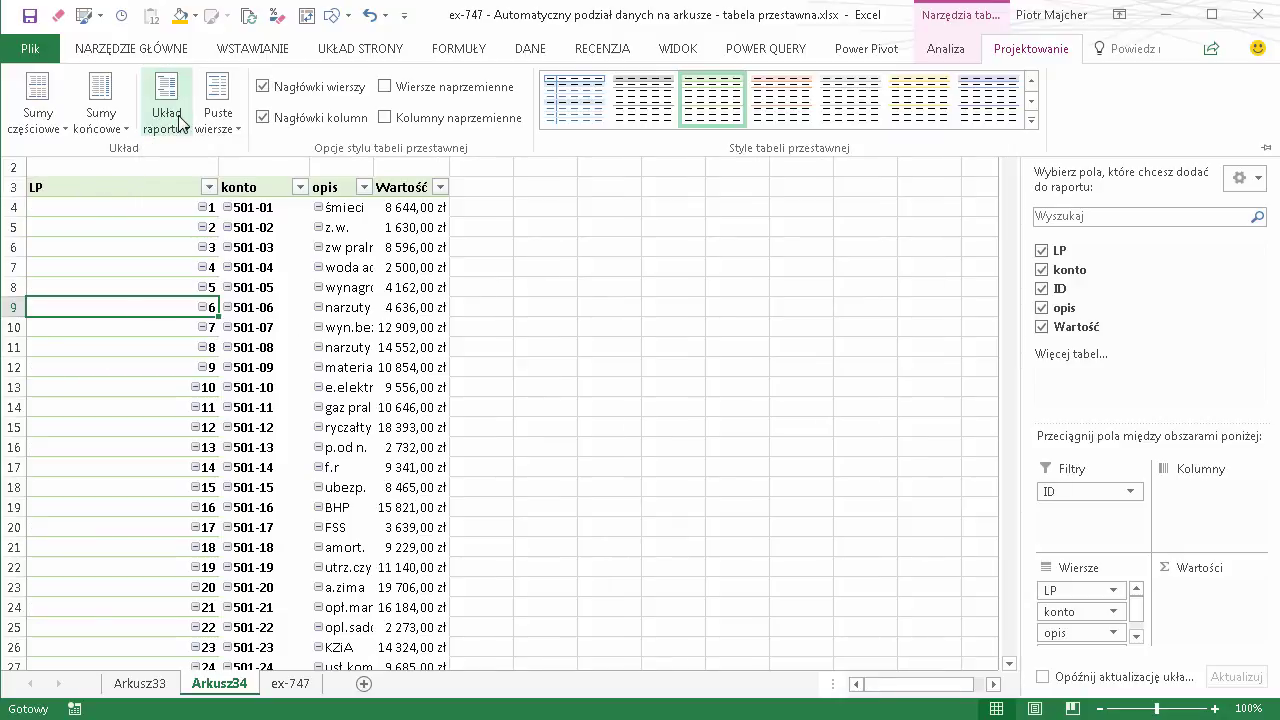
pyautogui.click(168, 118)
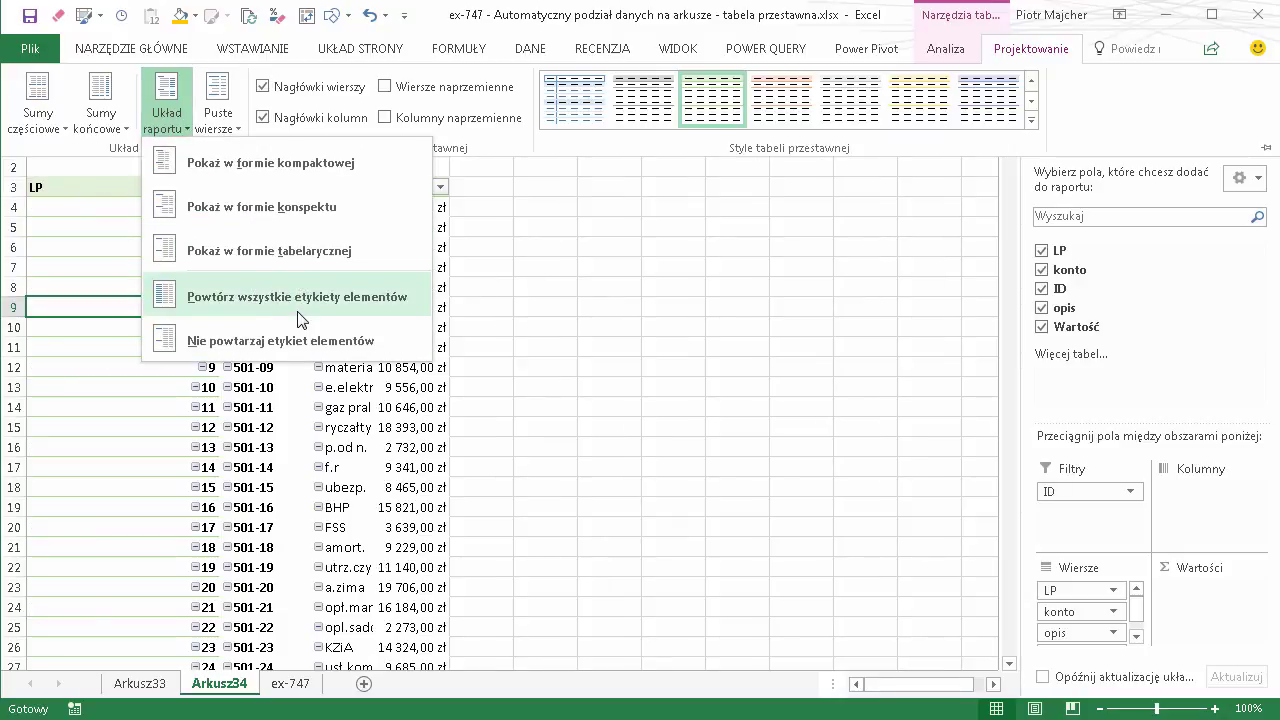
pyautogui.click(197, 298)
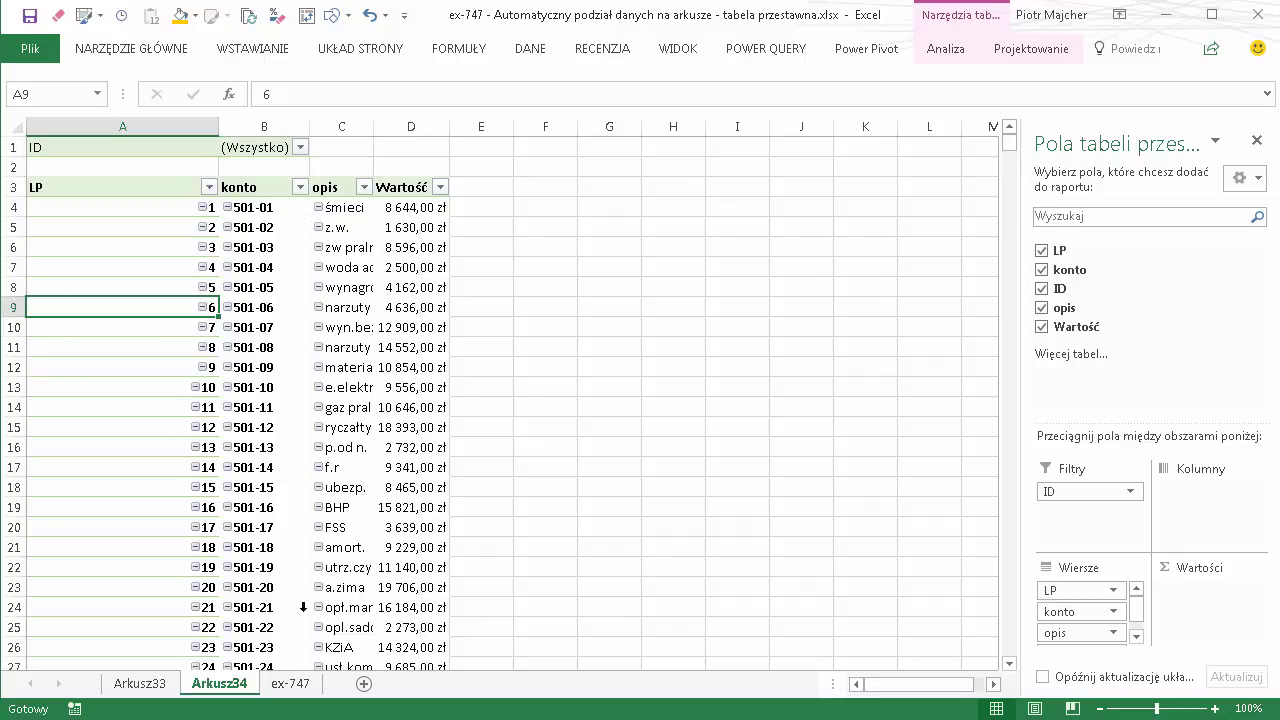
# Check the ex-747 source sheet, then open the pivot's ID filter list on Arkusz34
pyautogui.click(290, 683)
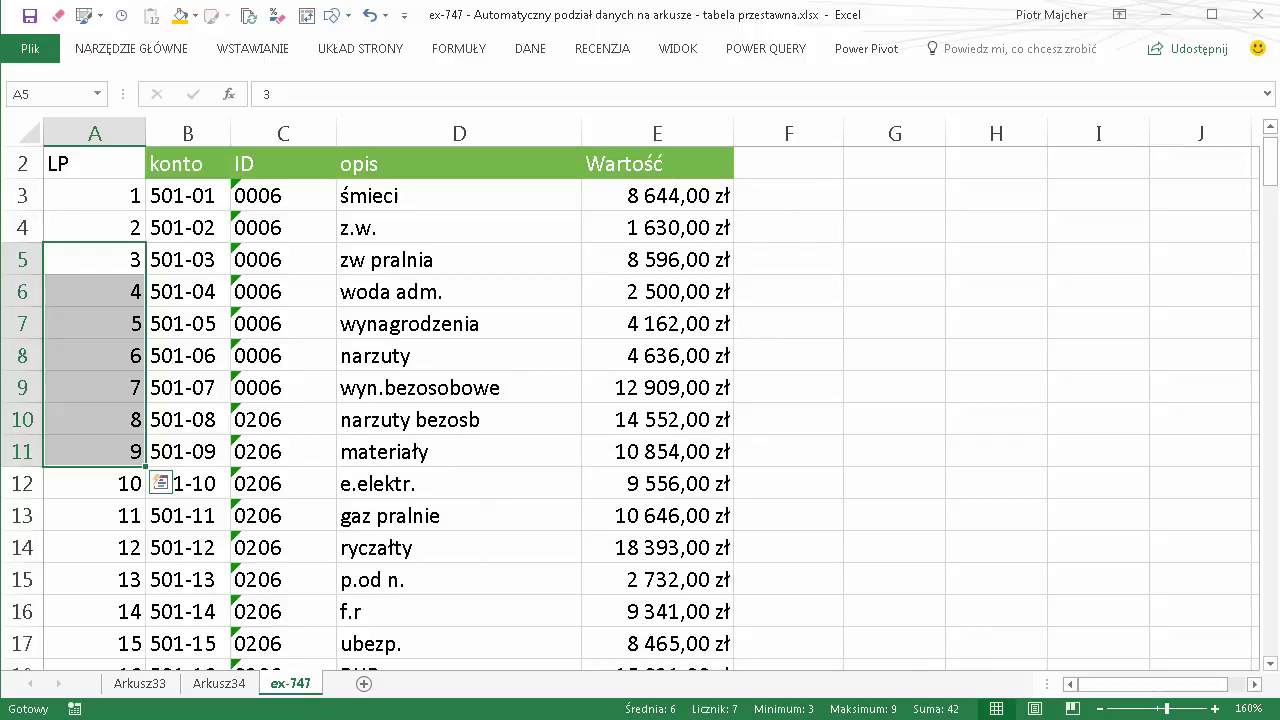
pyautogui.click(220, 684)
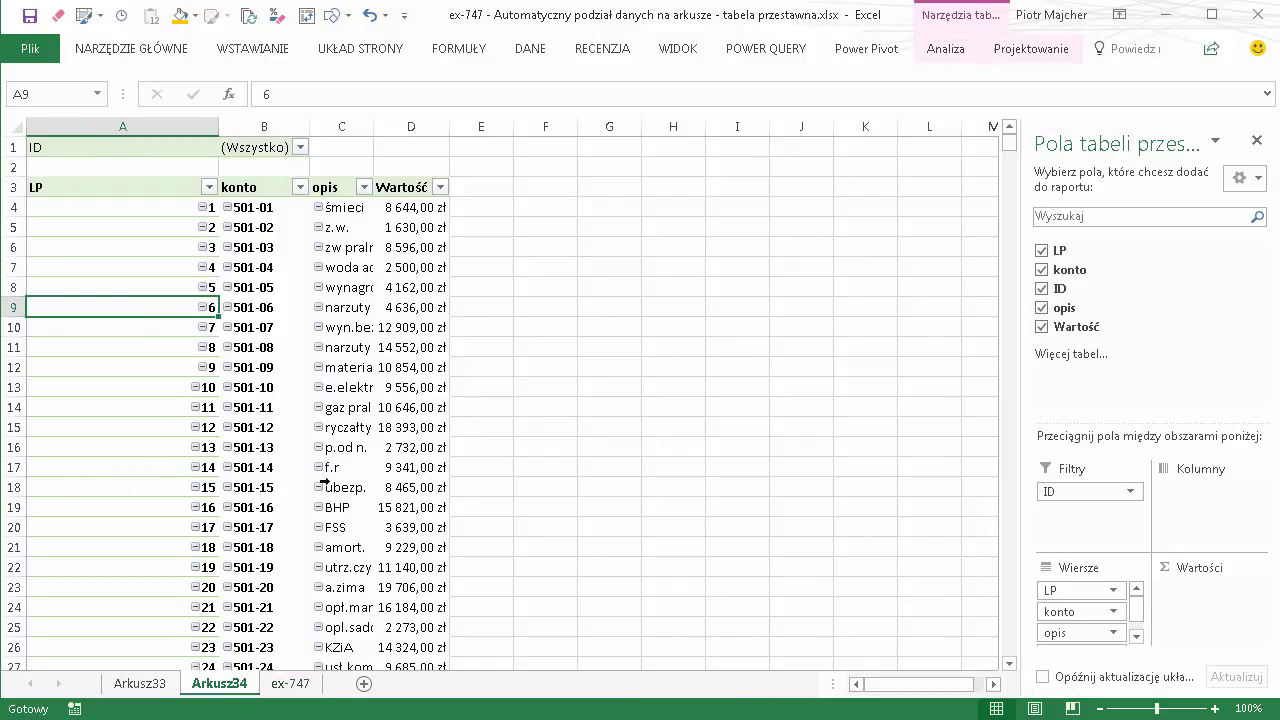
pyautogui.click(370, 330)
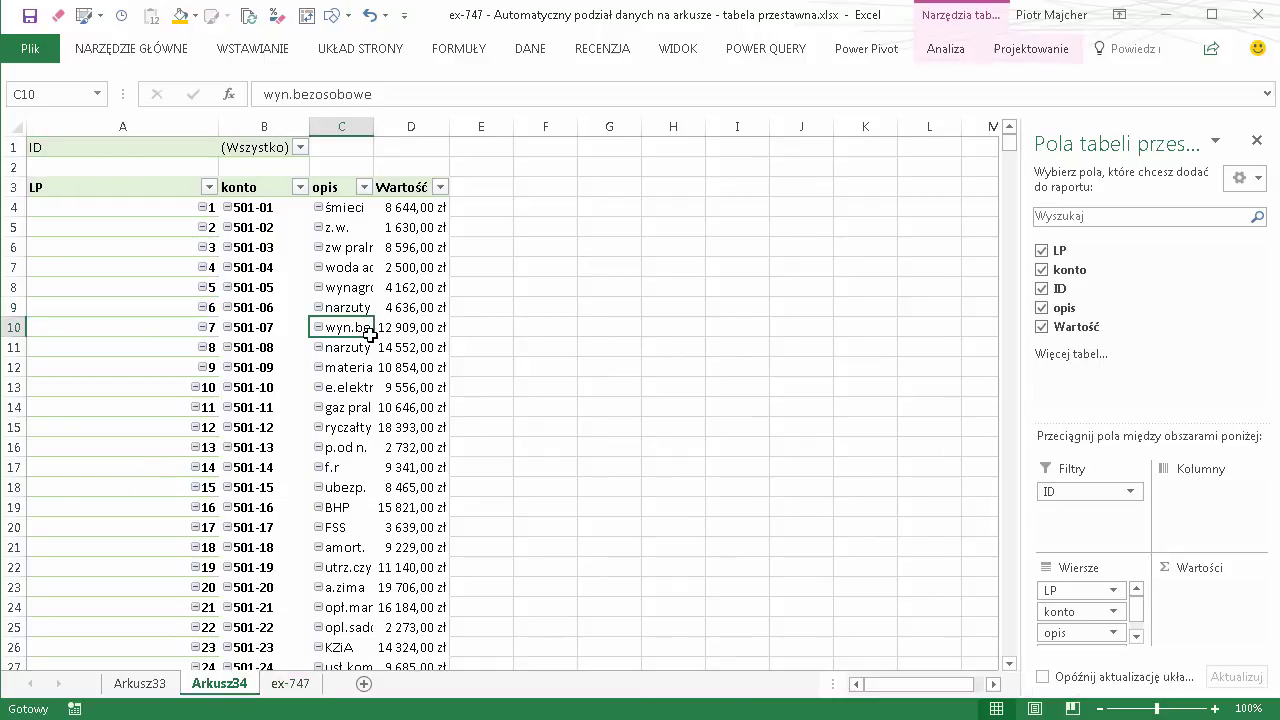
pyautogui.click(300, 147)
pyautogui.click(110, 209)
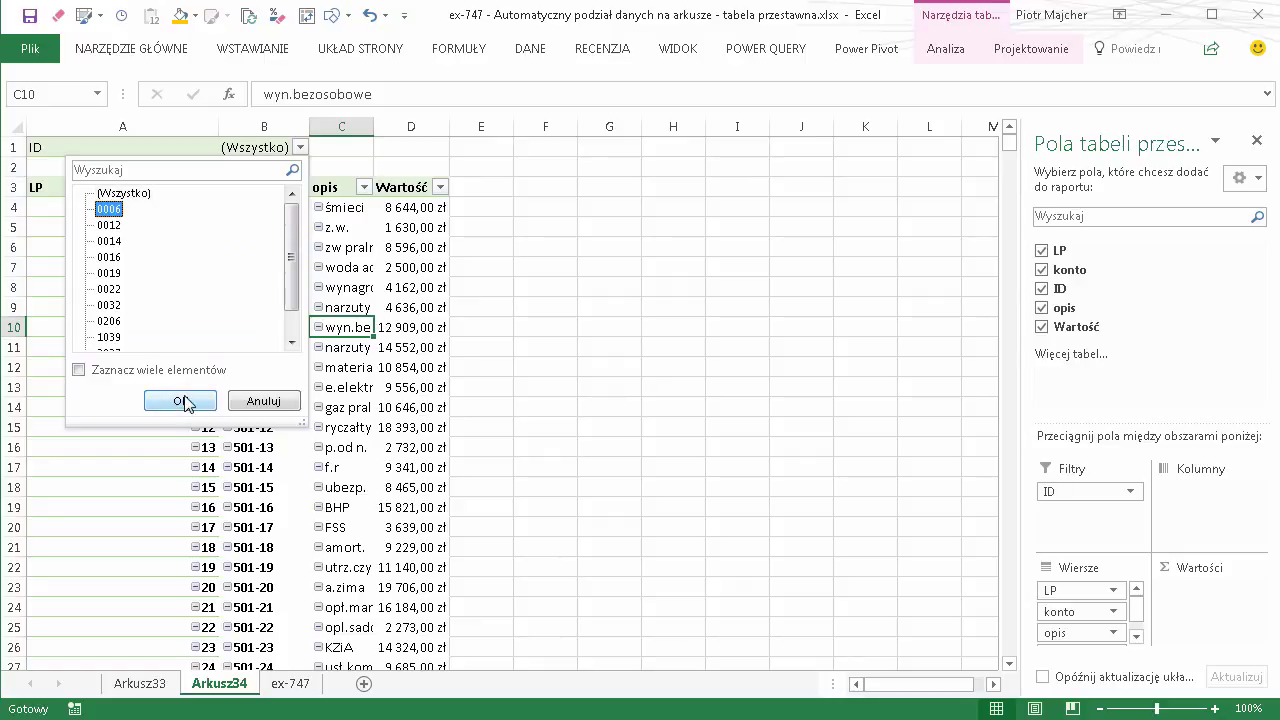
pyautogui.click(180, 400)
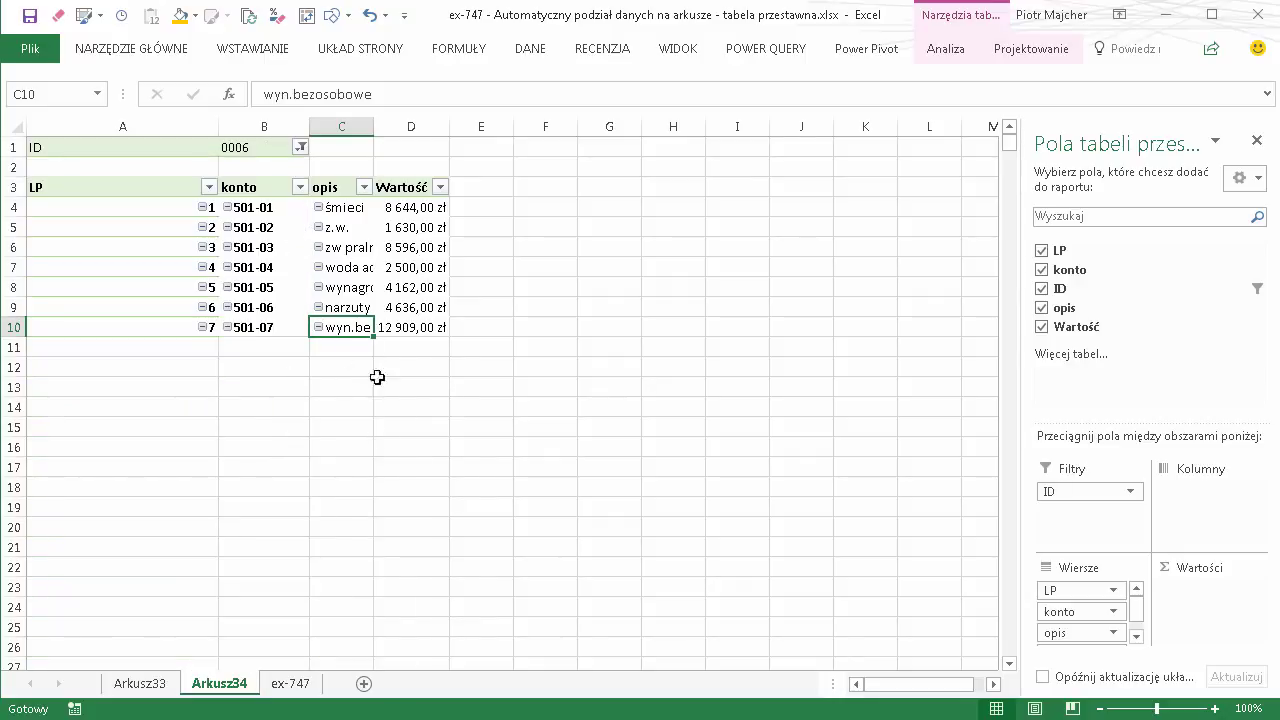
pyautogui.click(347, 252)
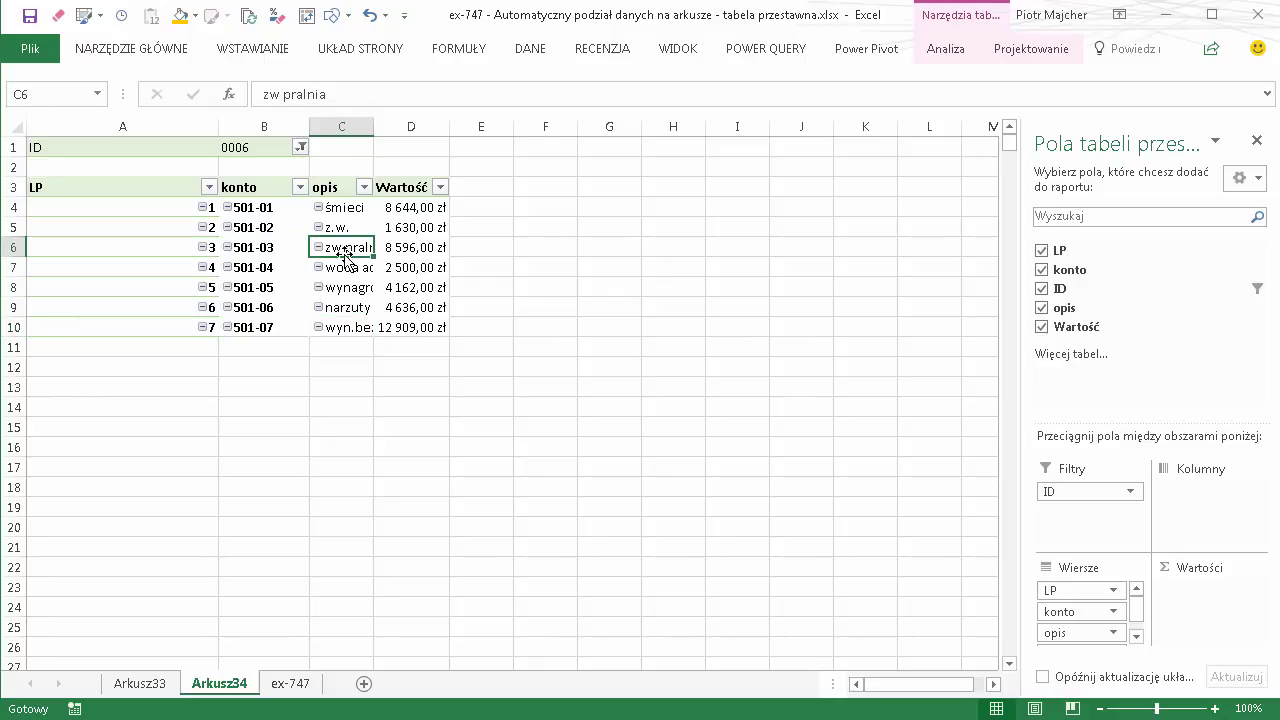
pyautogui.click(347, 228)
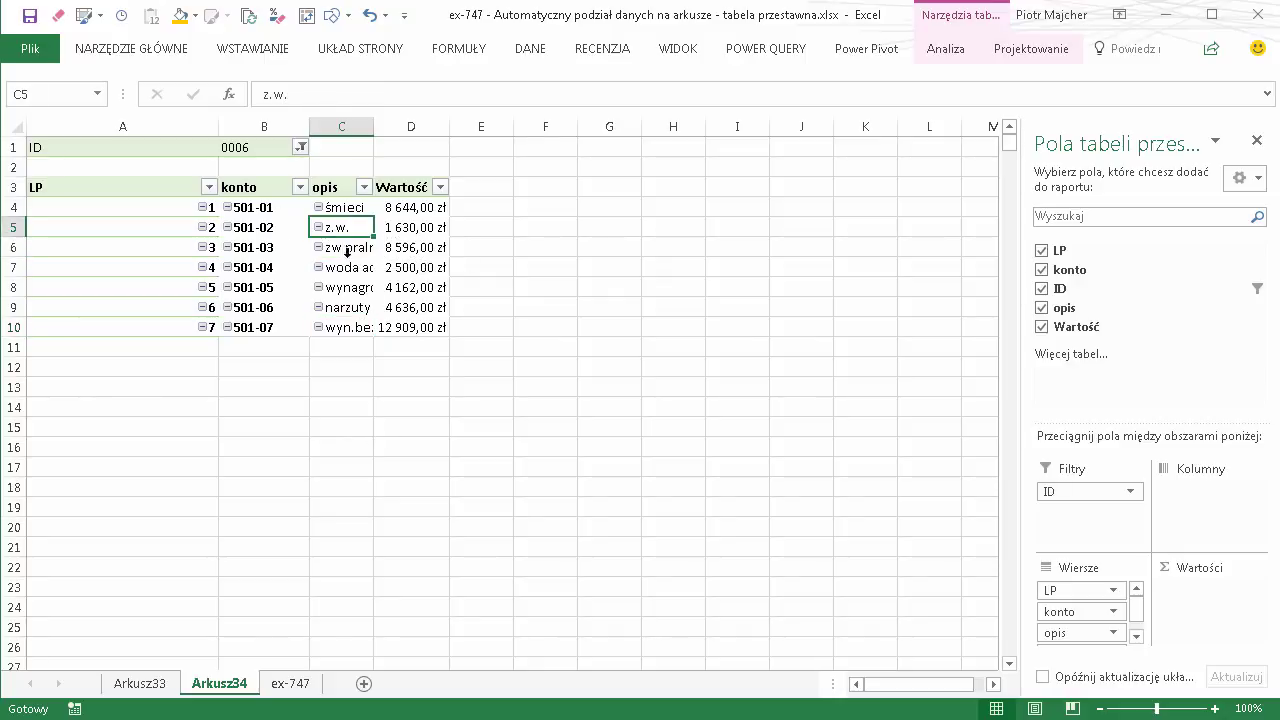
pyautogui.click(338, 221)
pyautogui.click(338, 221)
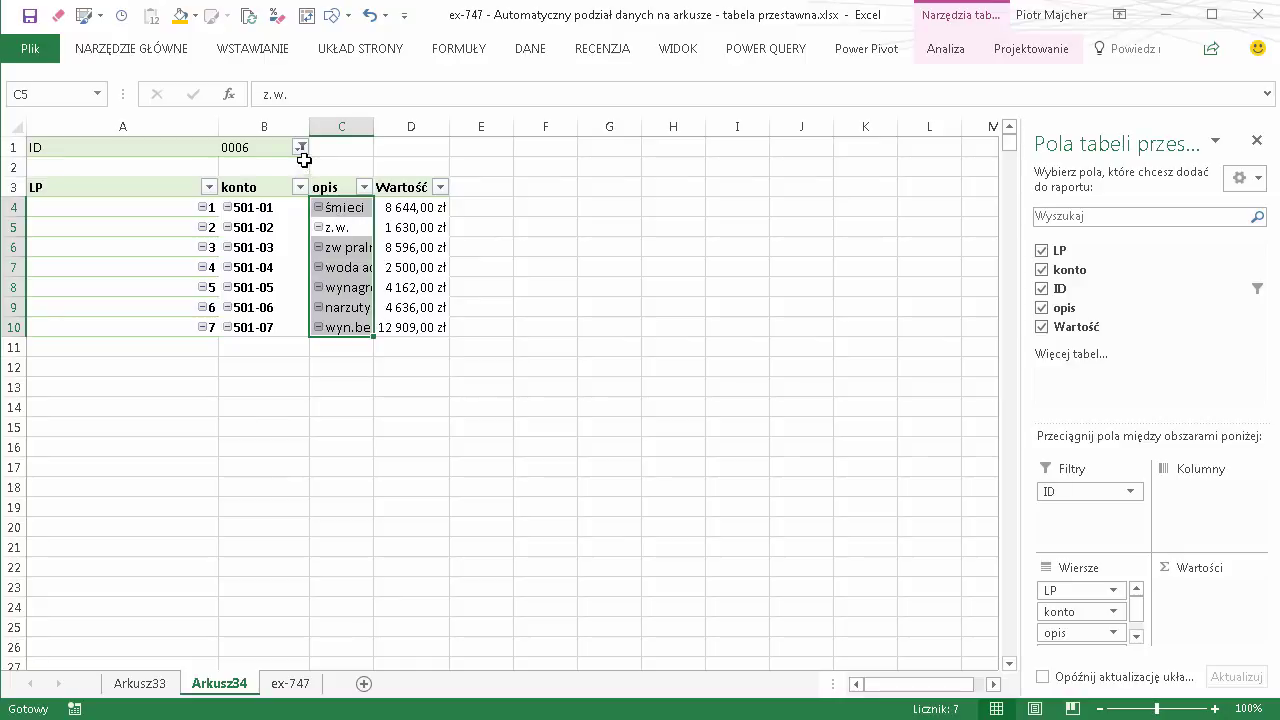
pyautogui.click(305, 151)
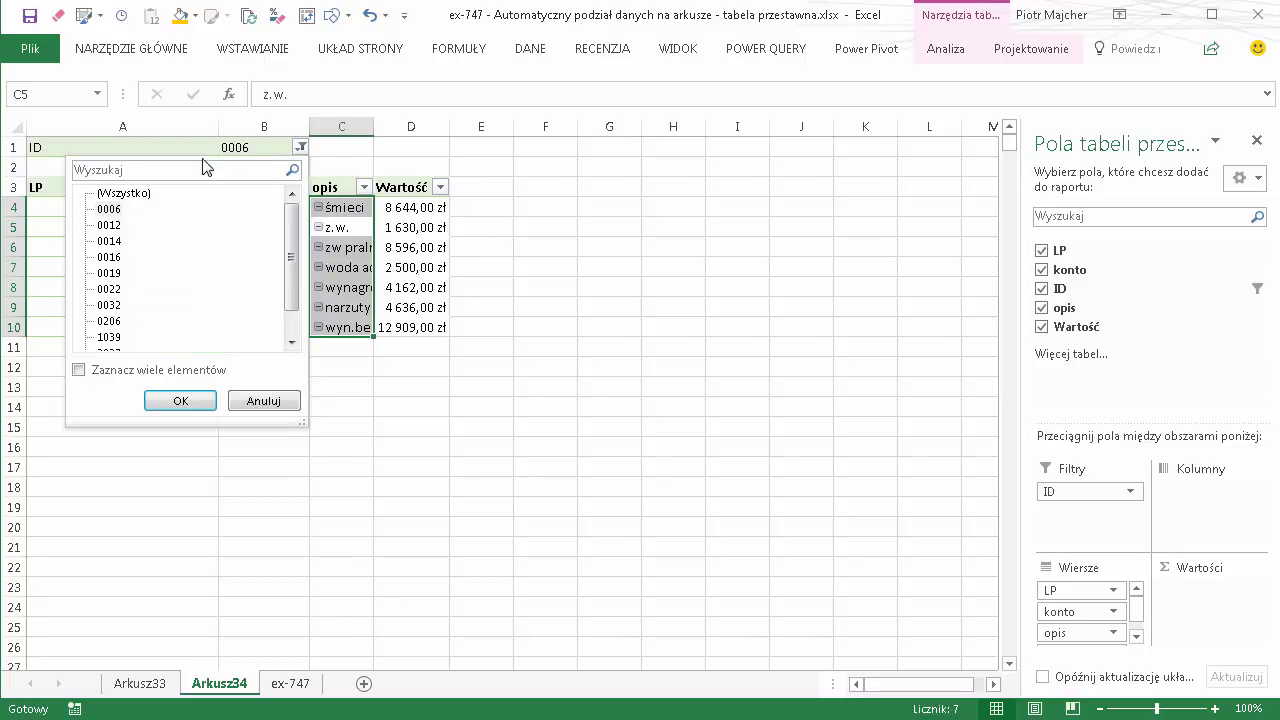
pyautogui.click(140, 198)
pyautogui.click(180, 400)
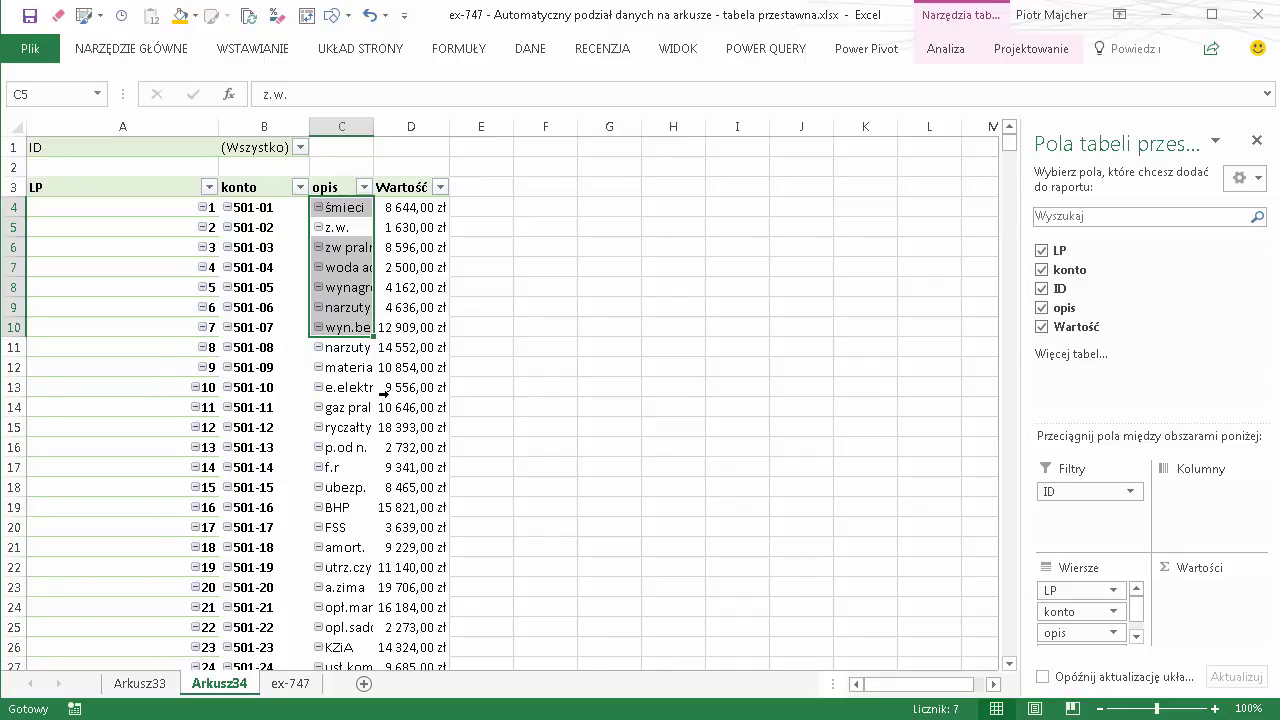
pyautogui.click(370, 368)
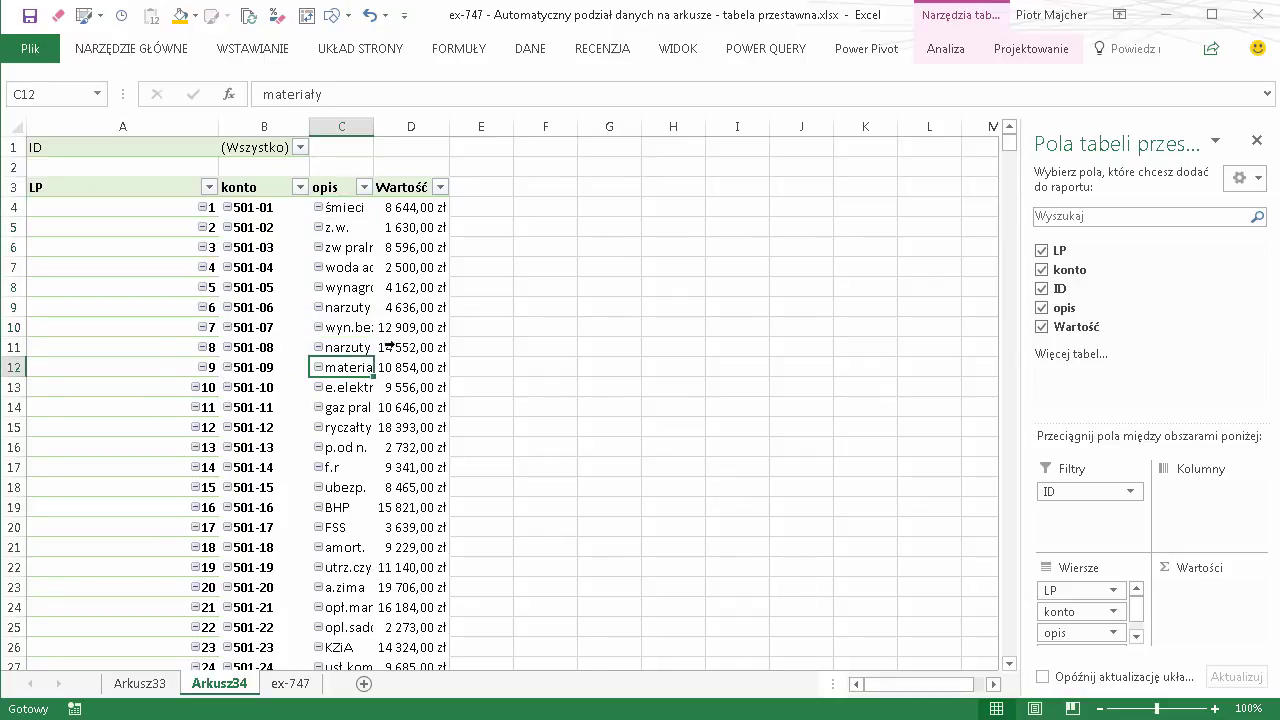
# Run Show Report Filter Pages on the ID field to create one sheet per ID
pyautogui.click(945, 49)
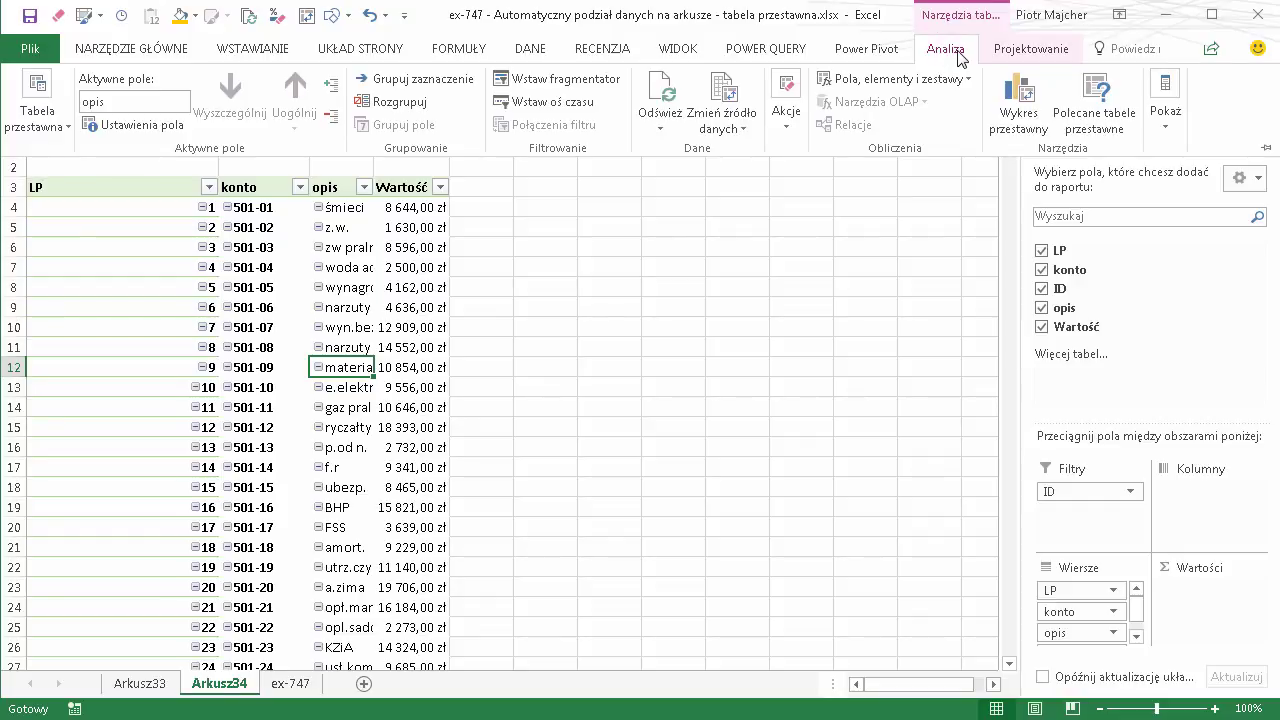
pyautogui.click(62, 140)
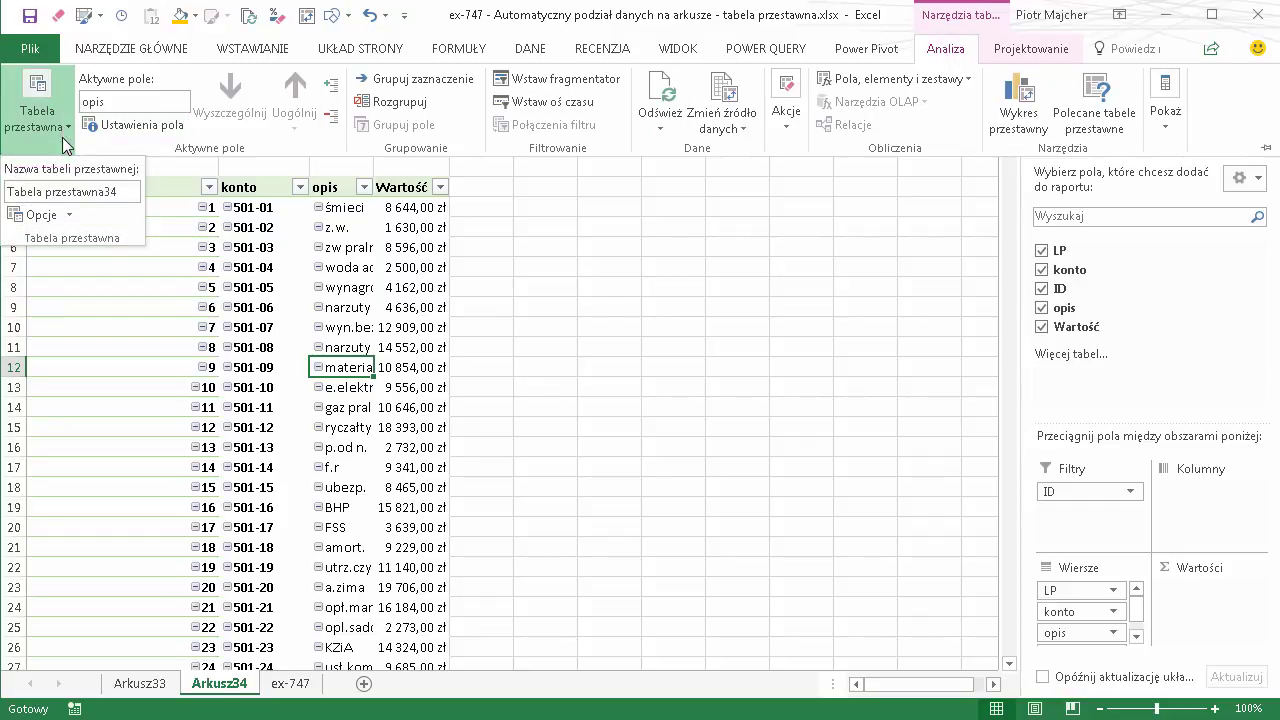
pyautogui.click(70, 215)
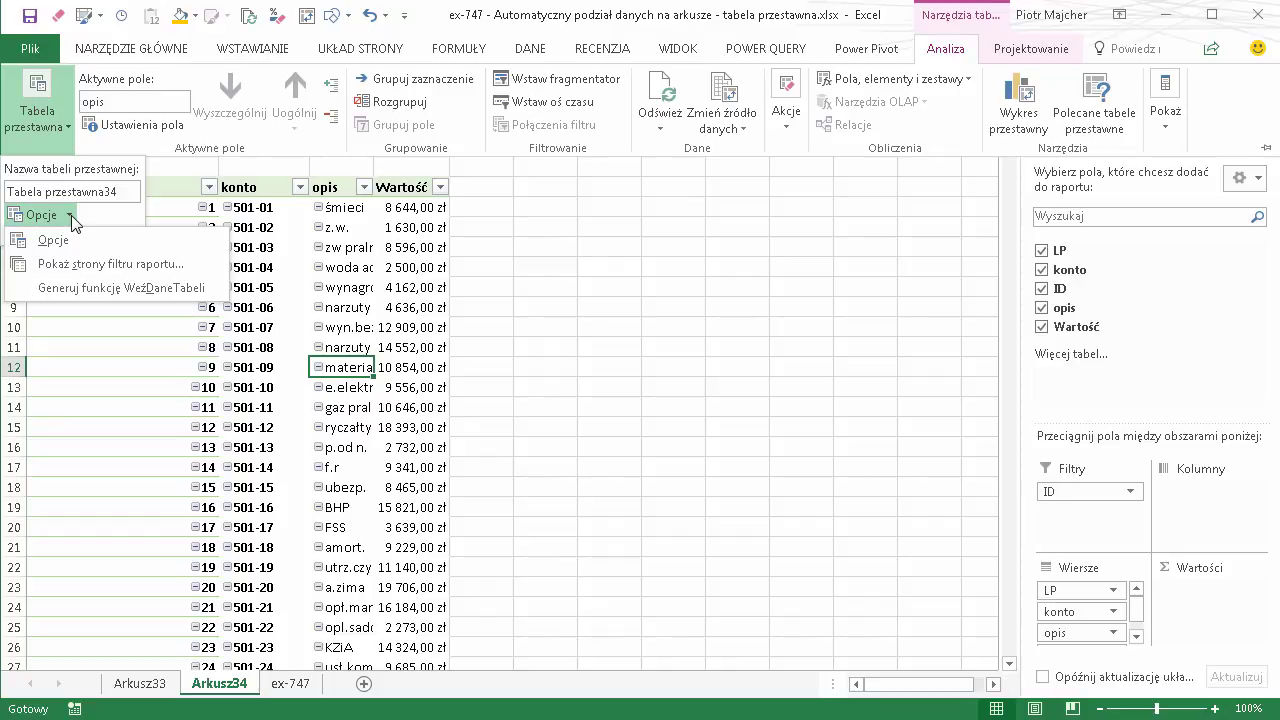
pyautogui.click(191, 273)
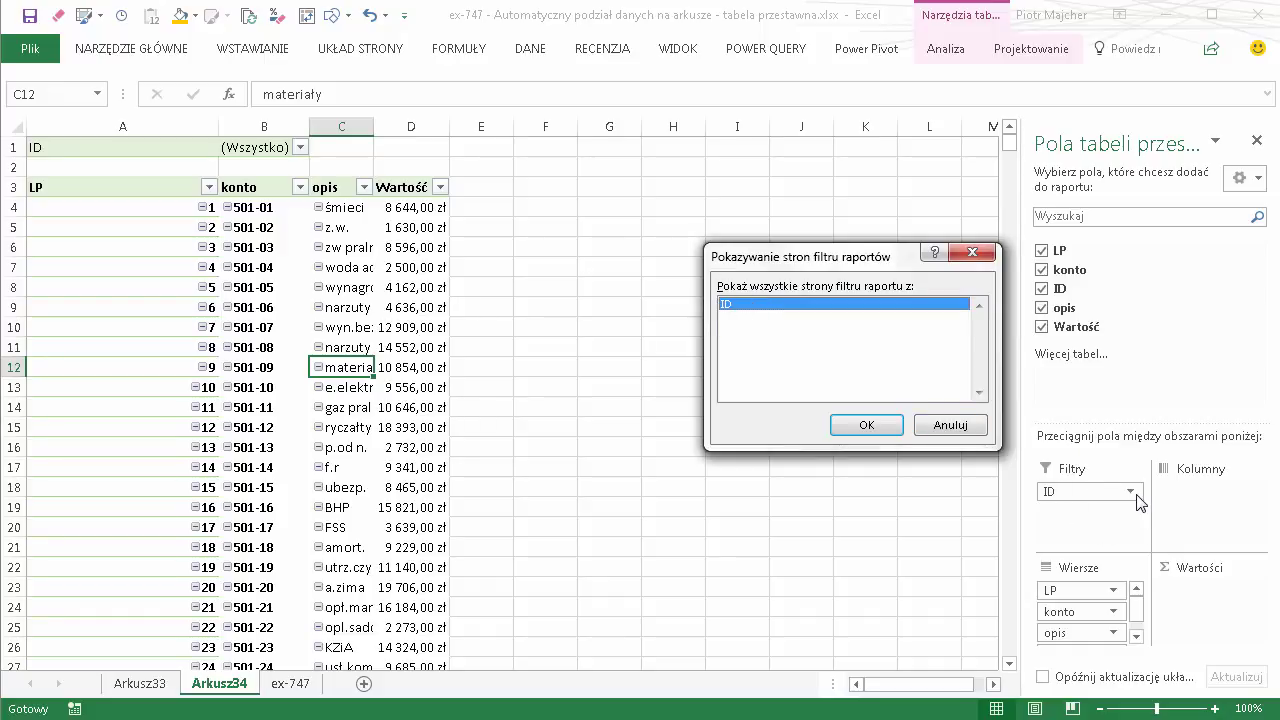
pyautogui.click(866, 425)
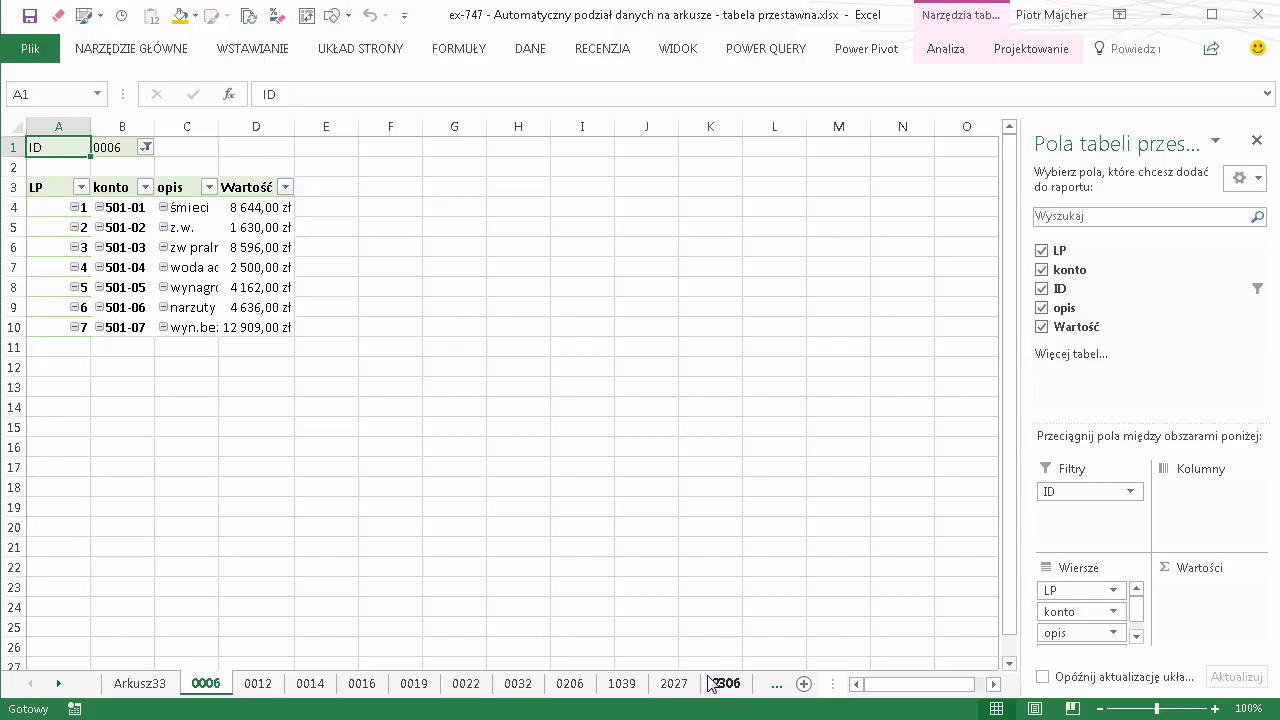
# Browse the generated ID sheets 0012 through 2306
pyautogui.click(258, 683)
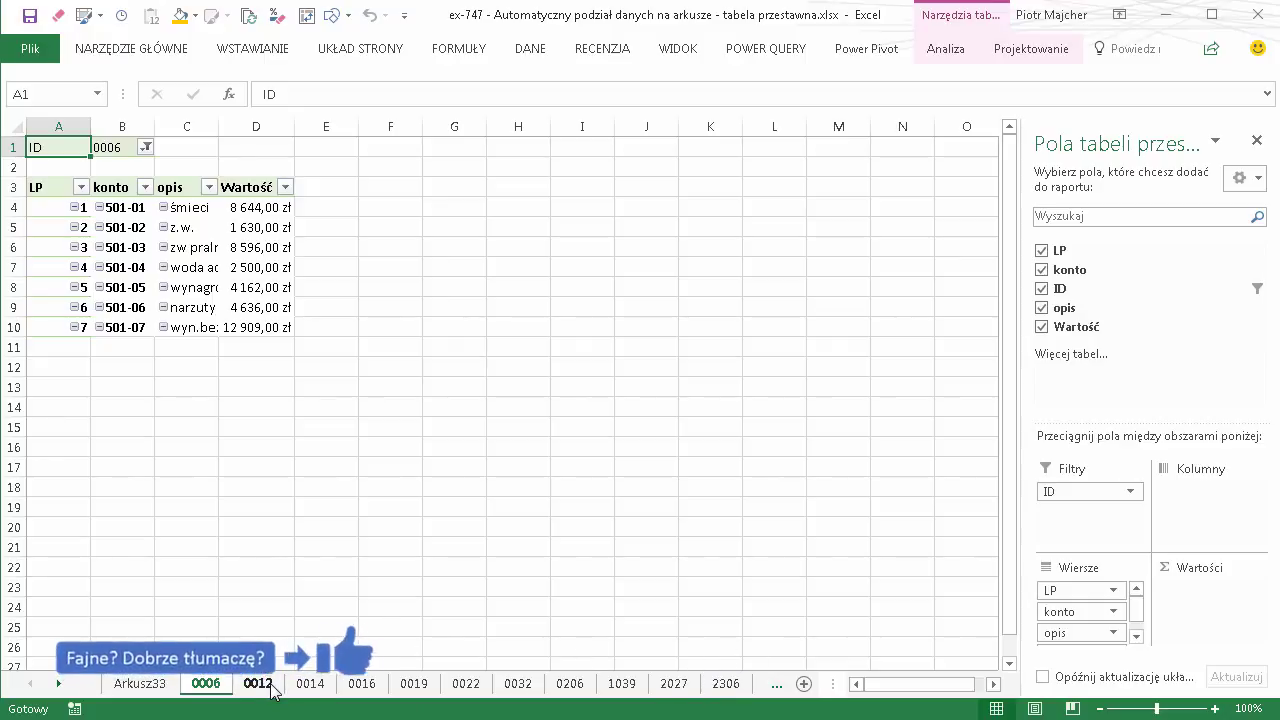
pyautogui.click(326, 688)
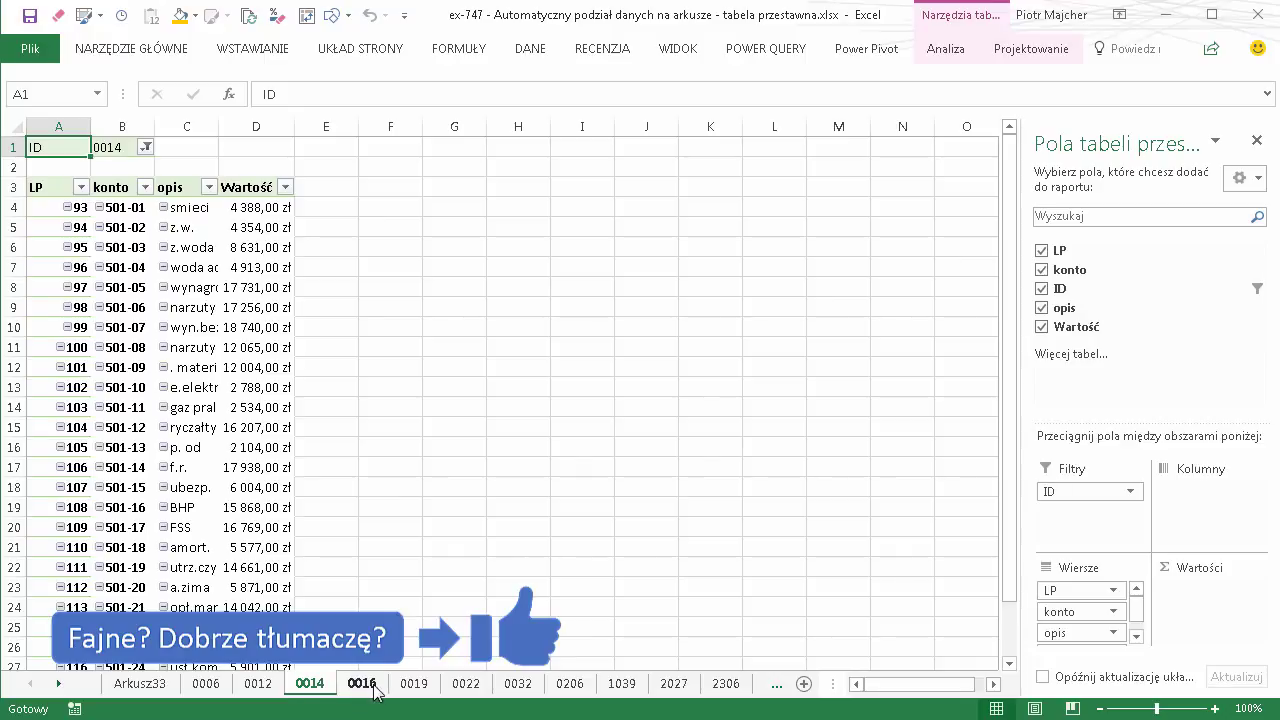
pyautogui.click(362, 686)
pyautogui.click(414, 686)
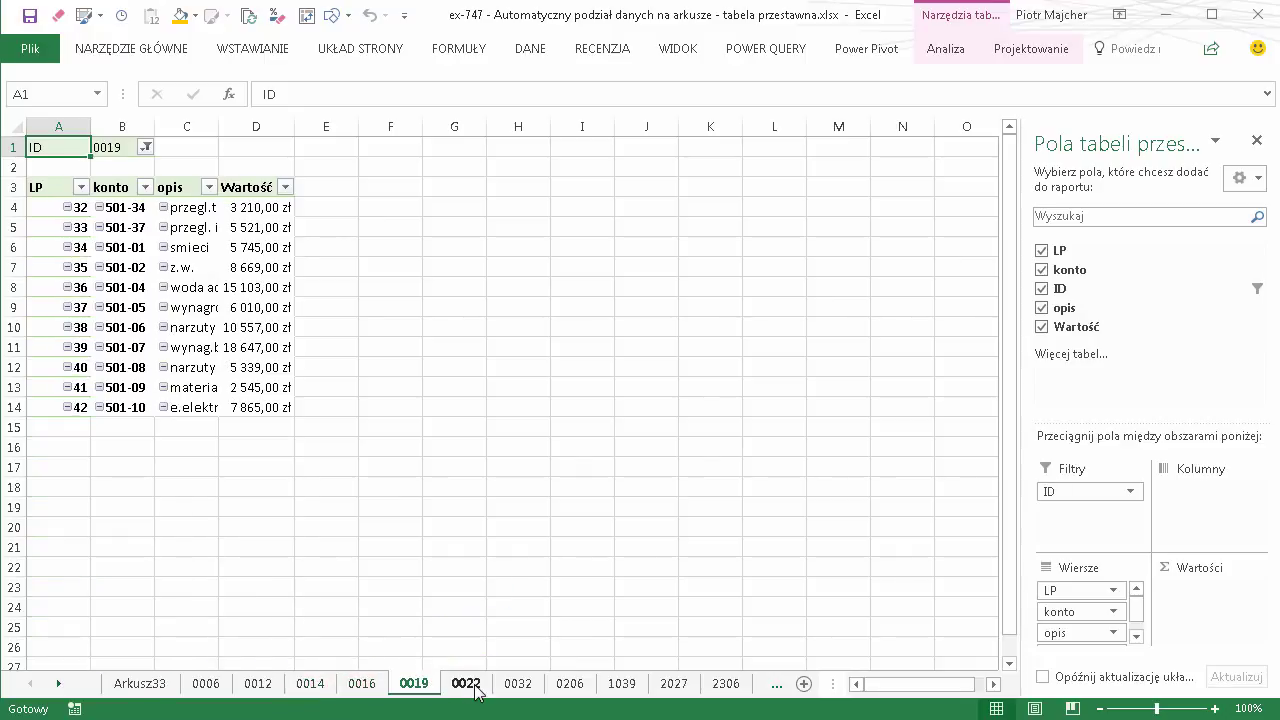
pyautogui.click(466, 688)
pyautogui.click(518, 688)
pyautogui.click(570, 688)
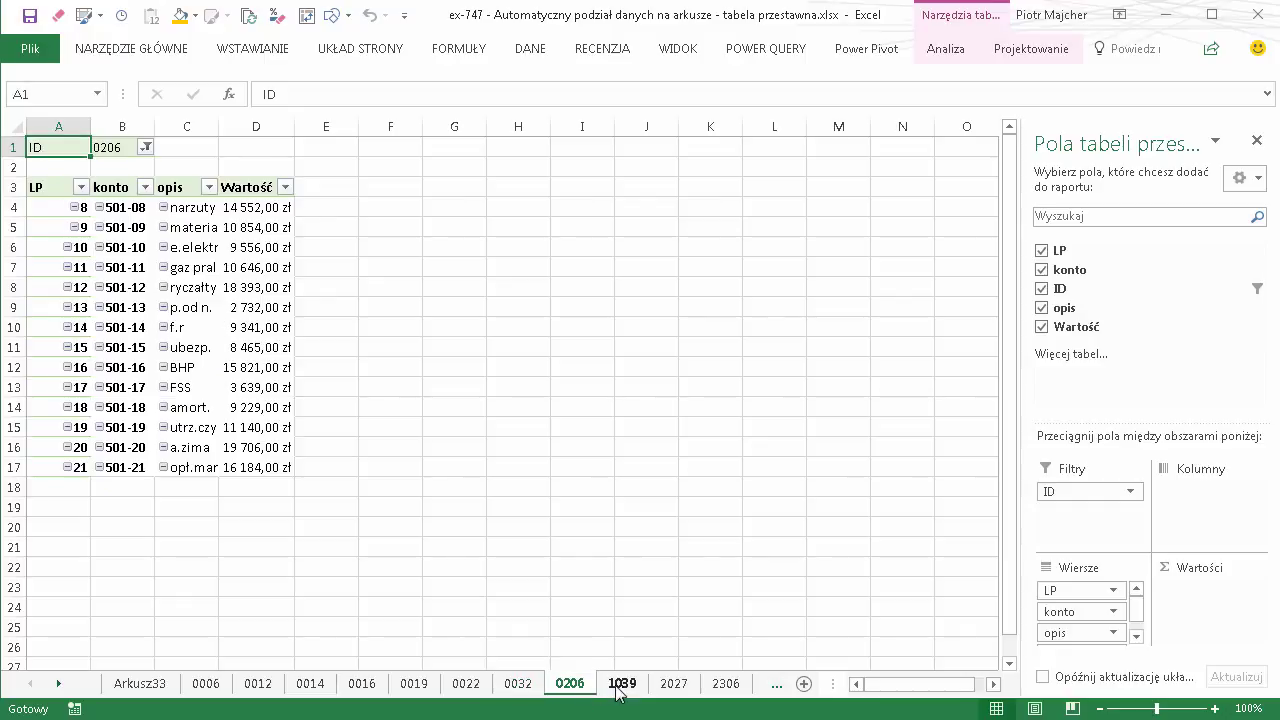
pyautogui.click(624, 686)
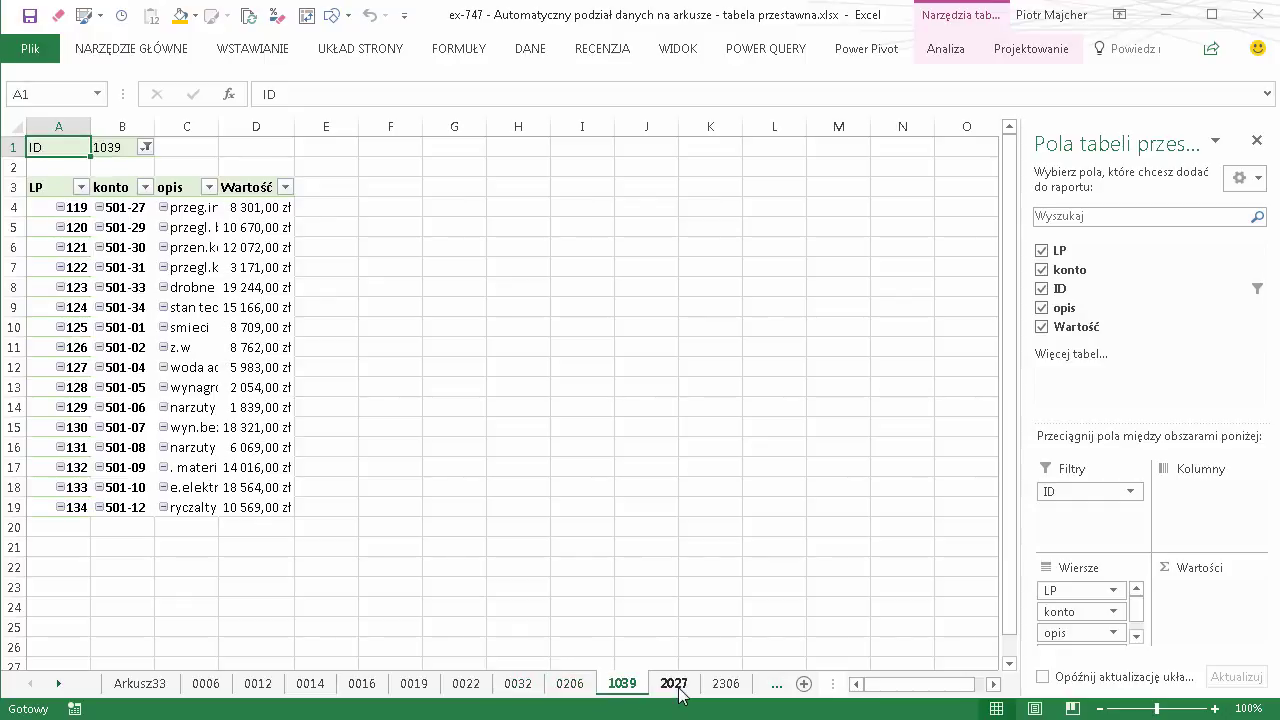
pyautogui.click(676, 688)
pyautogui.click(724, 686)
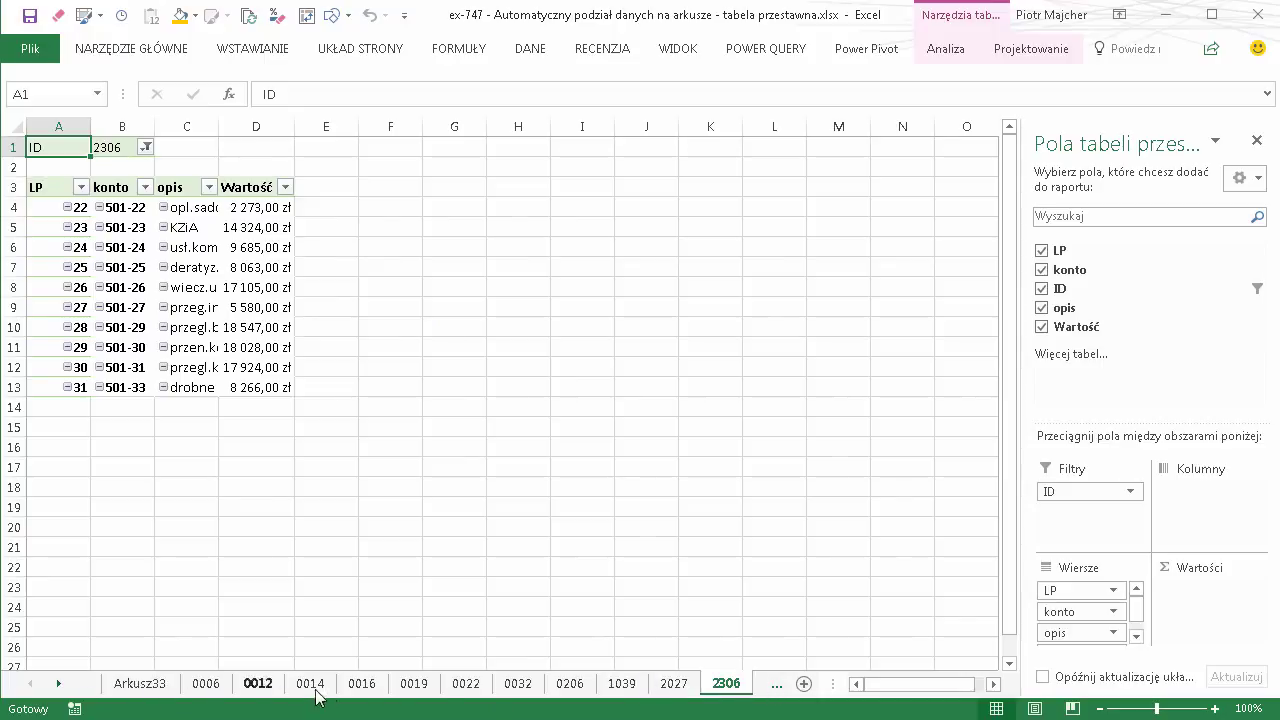
# Group sheets 0006 through 2306 by selecting 0006 and Shift-selecting 2306
pyautogui.click(60, 685)
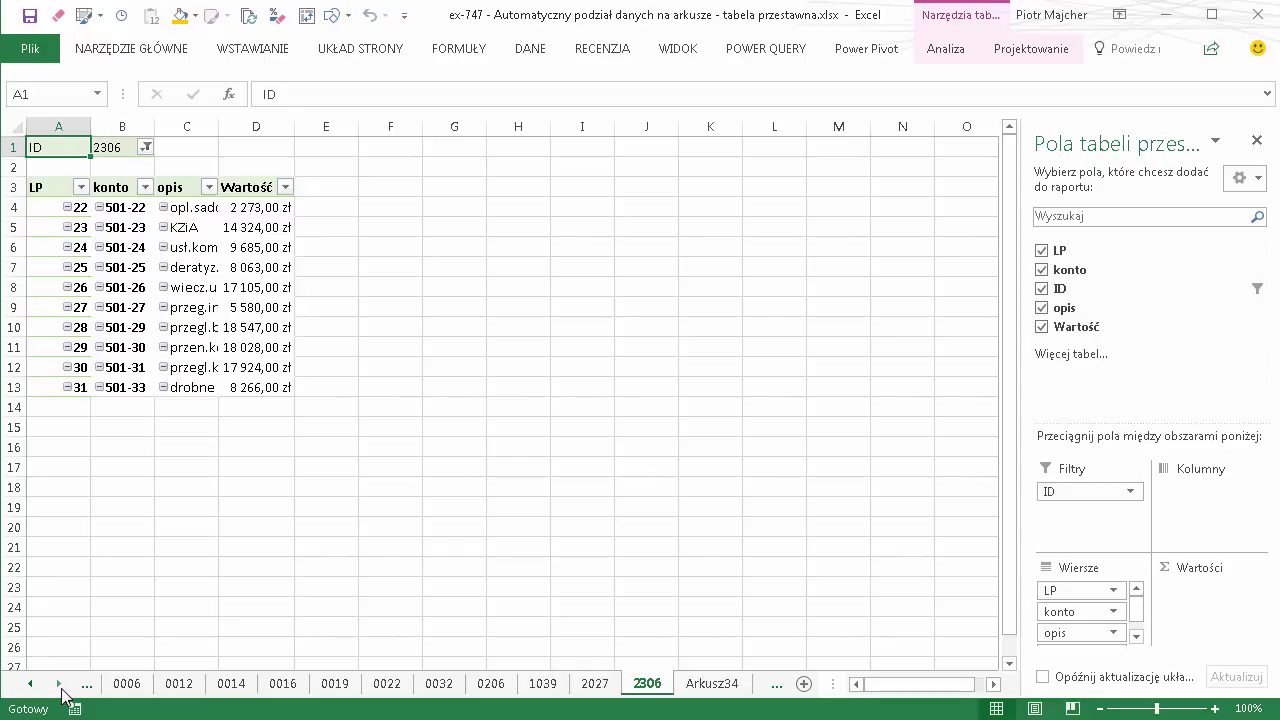
pyautogui.click(127, 685)
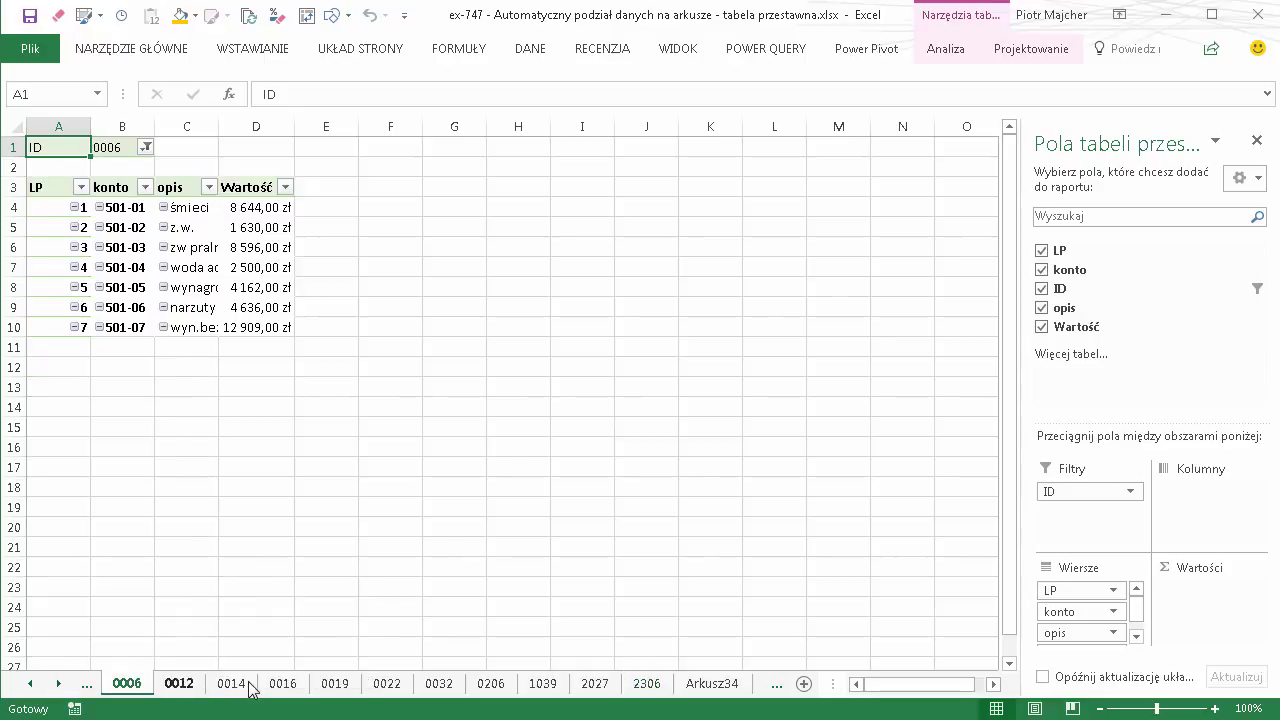
pyautogui.hotkey('ctrl', 'pagedown')
pyautogui.hotkey('ctrl', 'pagedown')
pyautogui.hotkey('ctrl', 'pagedown')
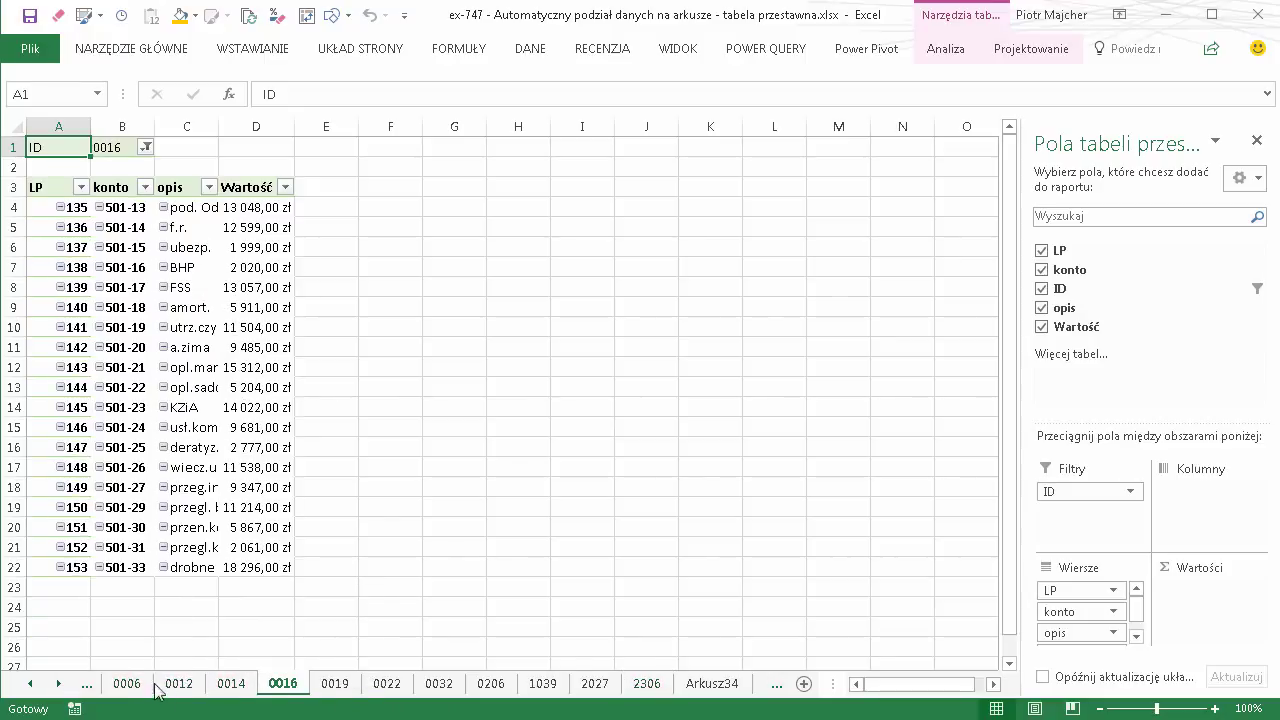
pyautogui.click(127, 685)
pyautogui.click(59, 684)
pyautogui.click(59, 684)
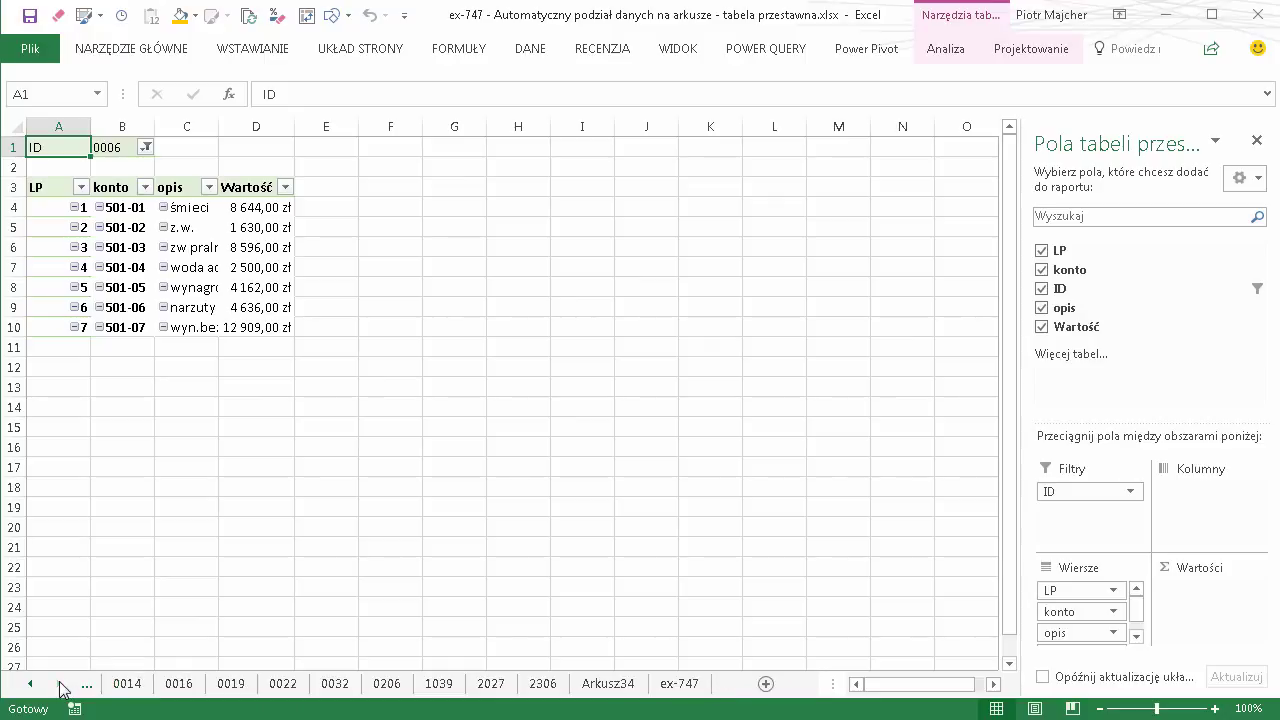
pyautogui.keyDown('shift'); pyautogui.click(557, 693); pyautogui.keyUp('shift')
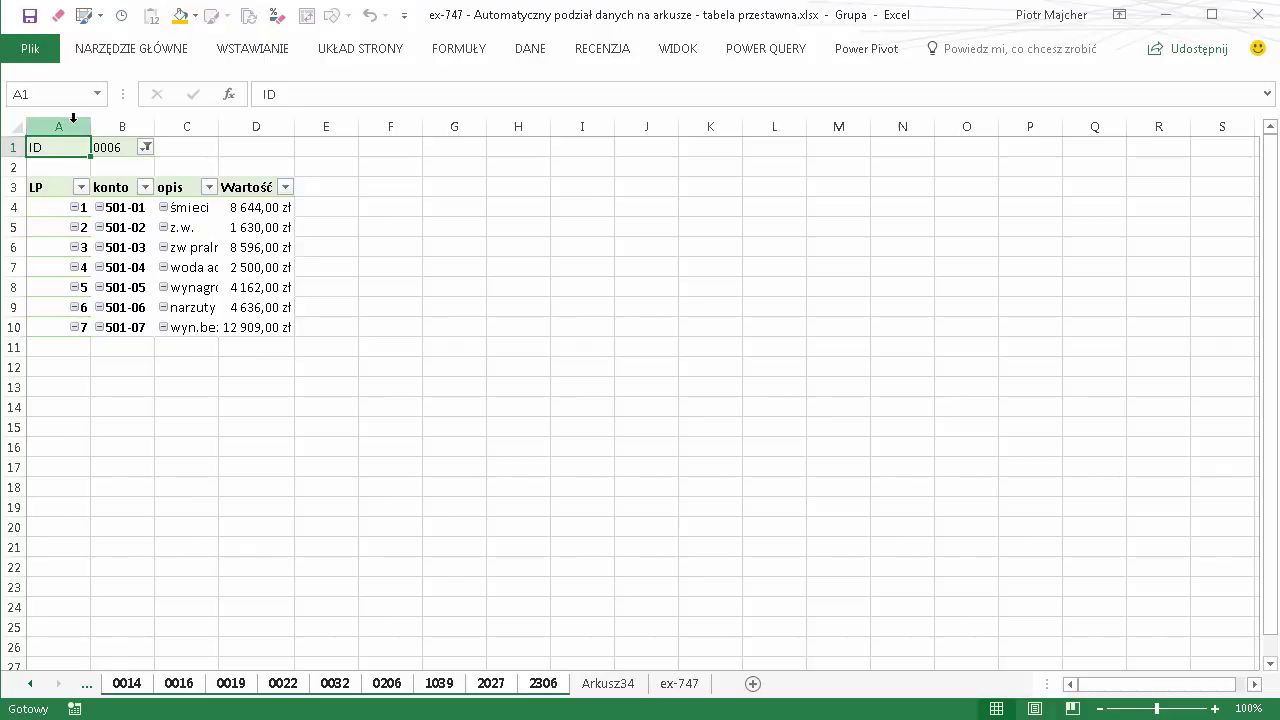
# Copy columns A:D and paste them back at A1 as plain values
pyautogui.moveTo(56, 123); pyautogui.dragTo(246, 127)
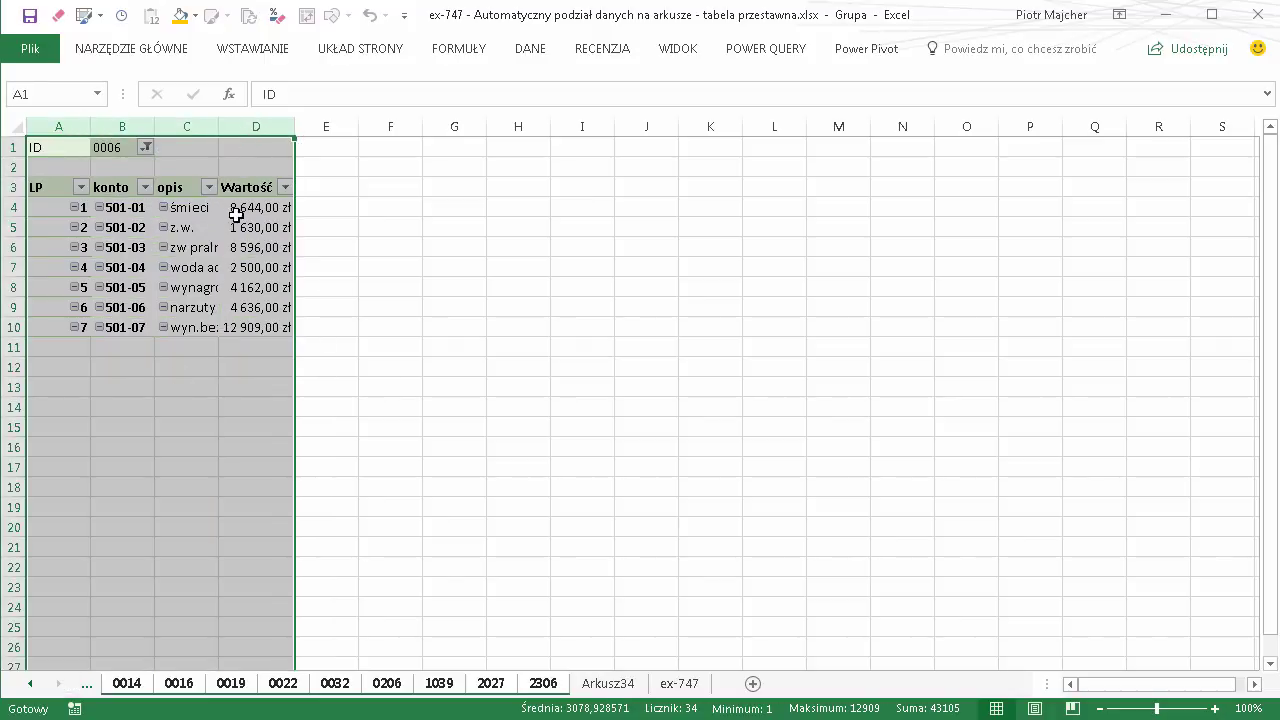
pyautogui.rightClick(142, 224)
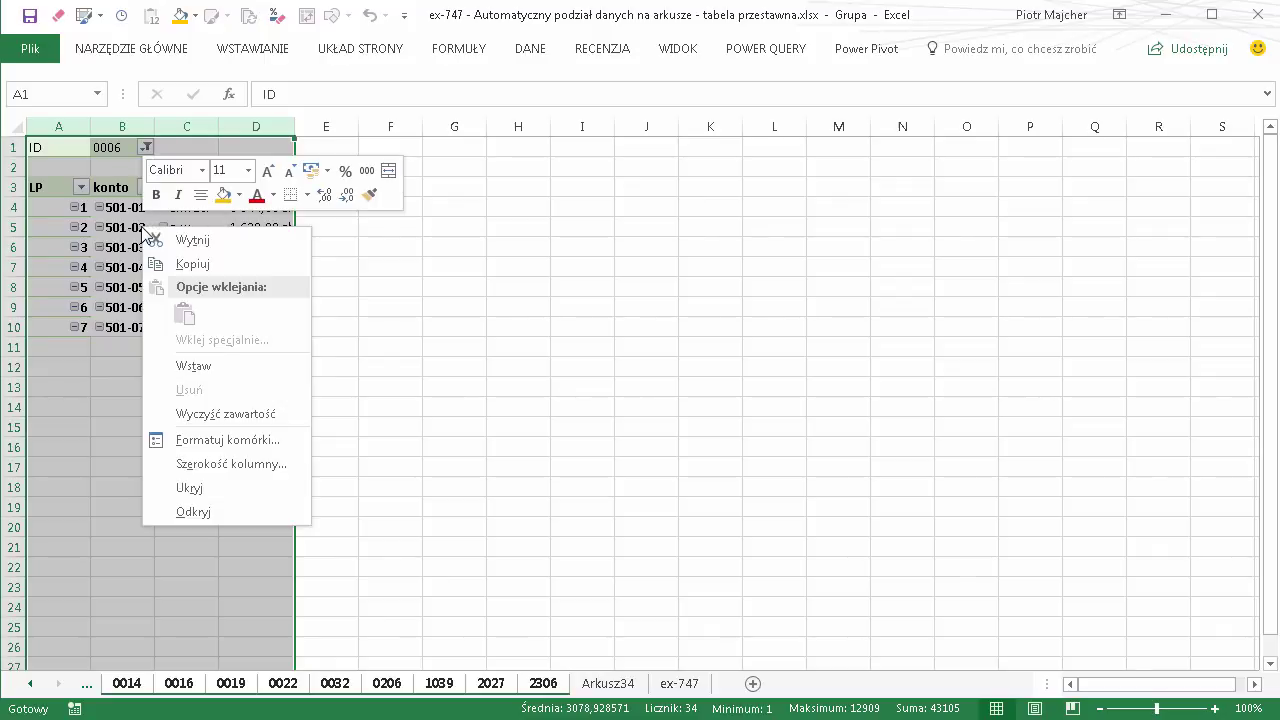
pyautogui.click(193, 264)
pyautogui.rightClick(55, 143)
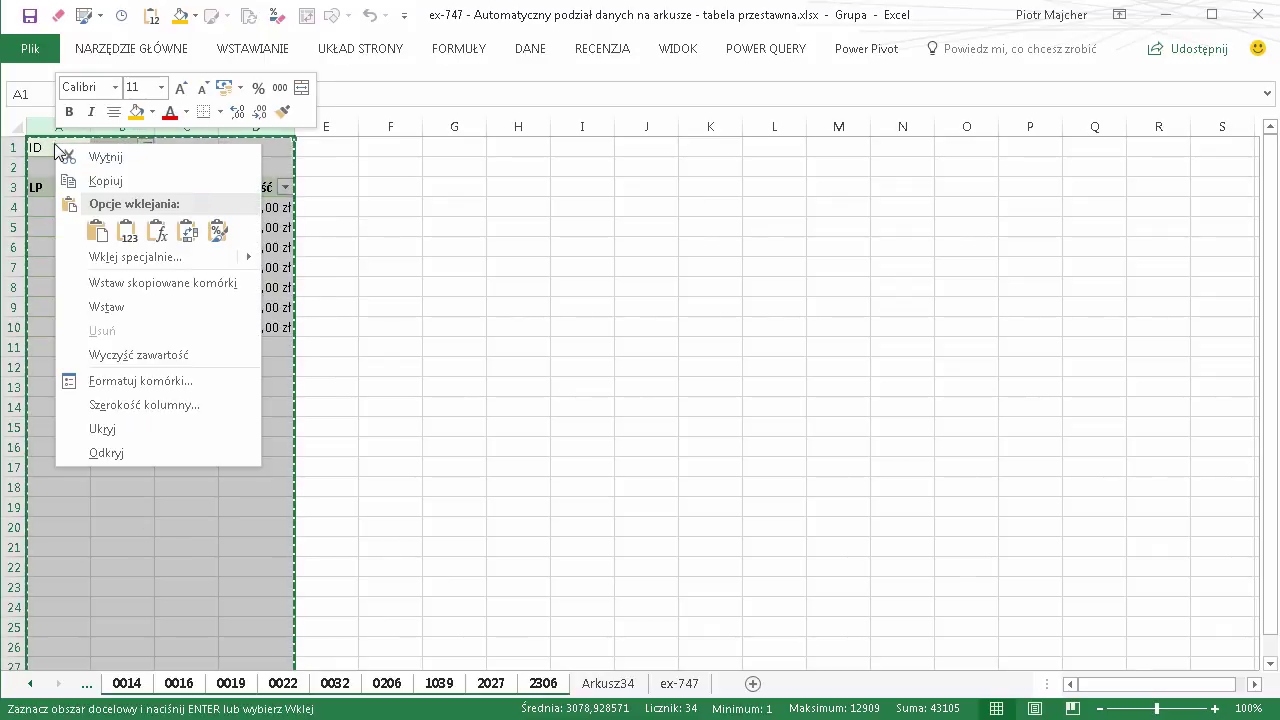
pyautogui.click(125, 232)
pyautogui.click(185, 224)
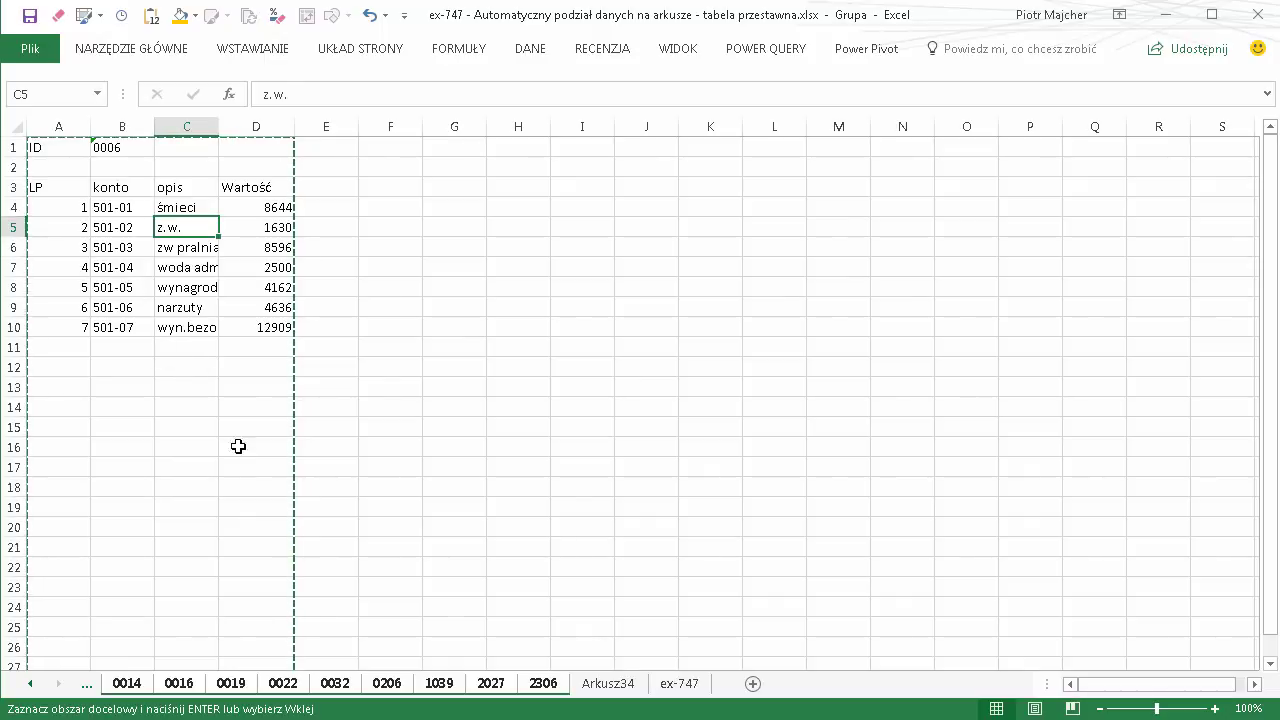
# Delete the LP column, then select the konto to Wartość header cells
pyautogui.click(66, 121)
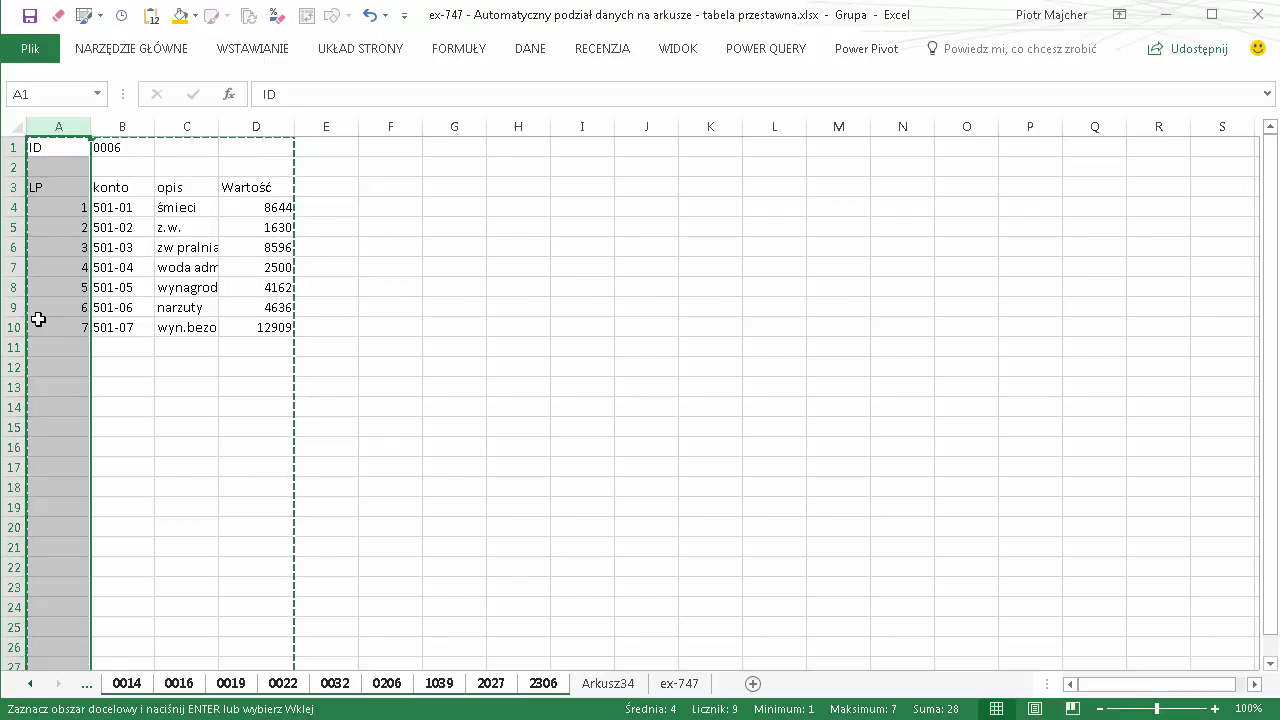
pyautogui.rightClick(60, 124)
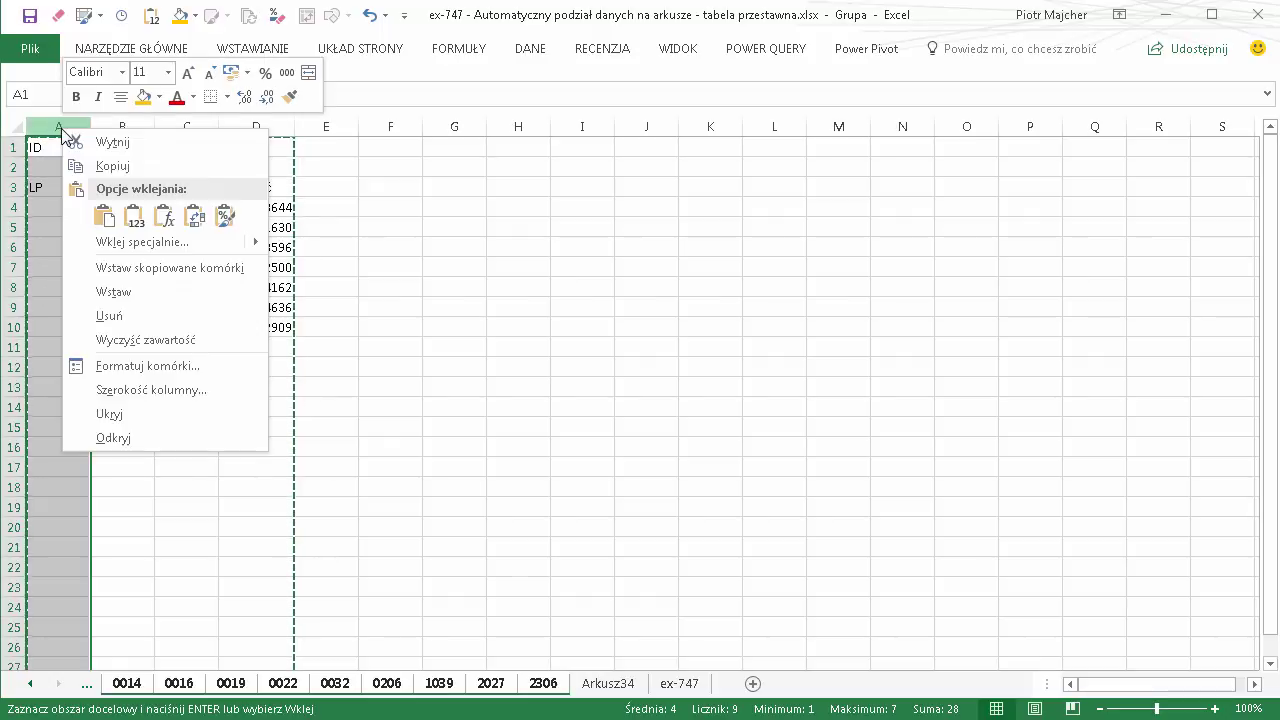
pyautogui.click(110, 316)
pyautogui.click(105, 228)
pyautogui.moveTo(56, 188); pyautogui.dragTo(184, 193)
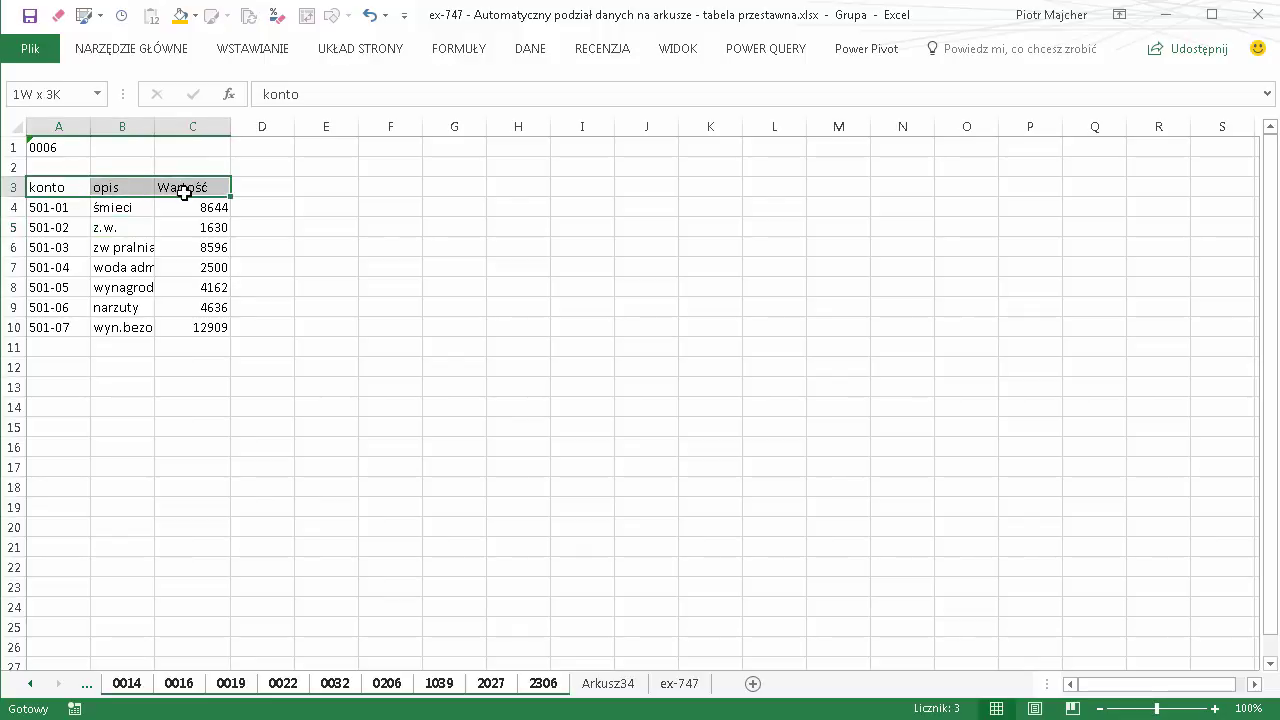
# Fill the konto, opis and Wartość headers orange and AutoFit columns A–C
pyautogui.click(180, 15)
pyautogui.click(130, 224)
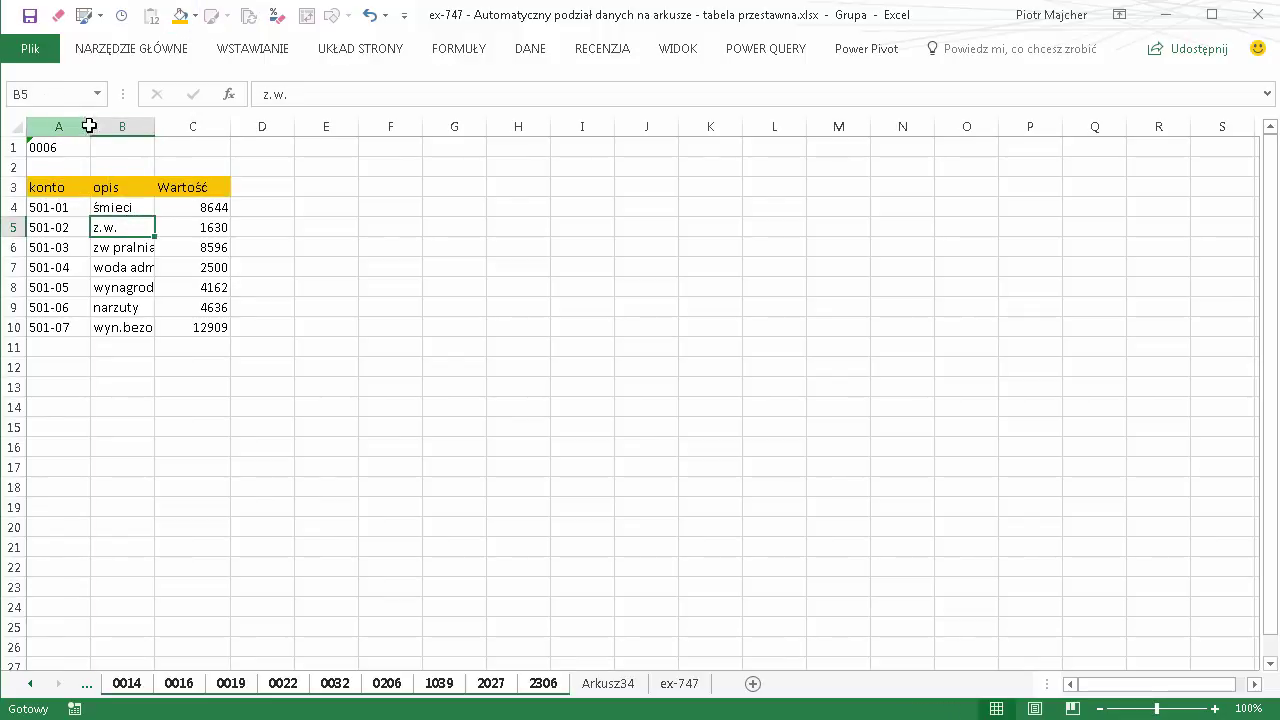
pyautogui.moveTo(88, 126); pyautogui.dragTo(209, 126)
pyautogui.doubleClick(91, 126)
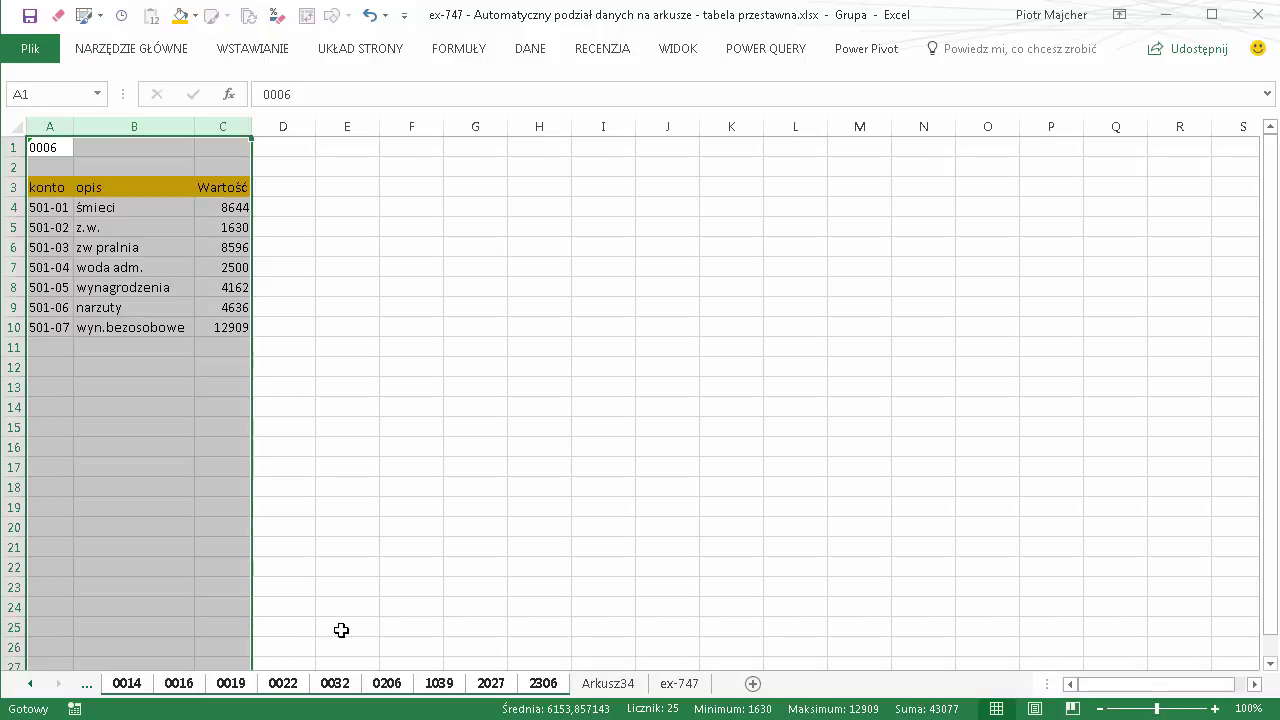
pyautogui.moveTo(80, 652); pyautogui.dragTo(583, 716)
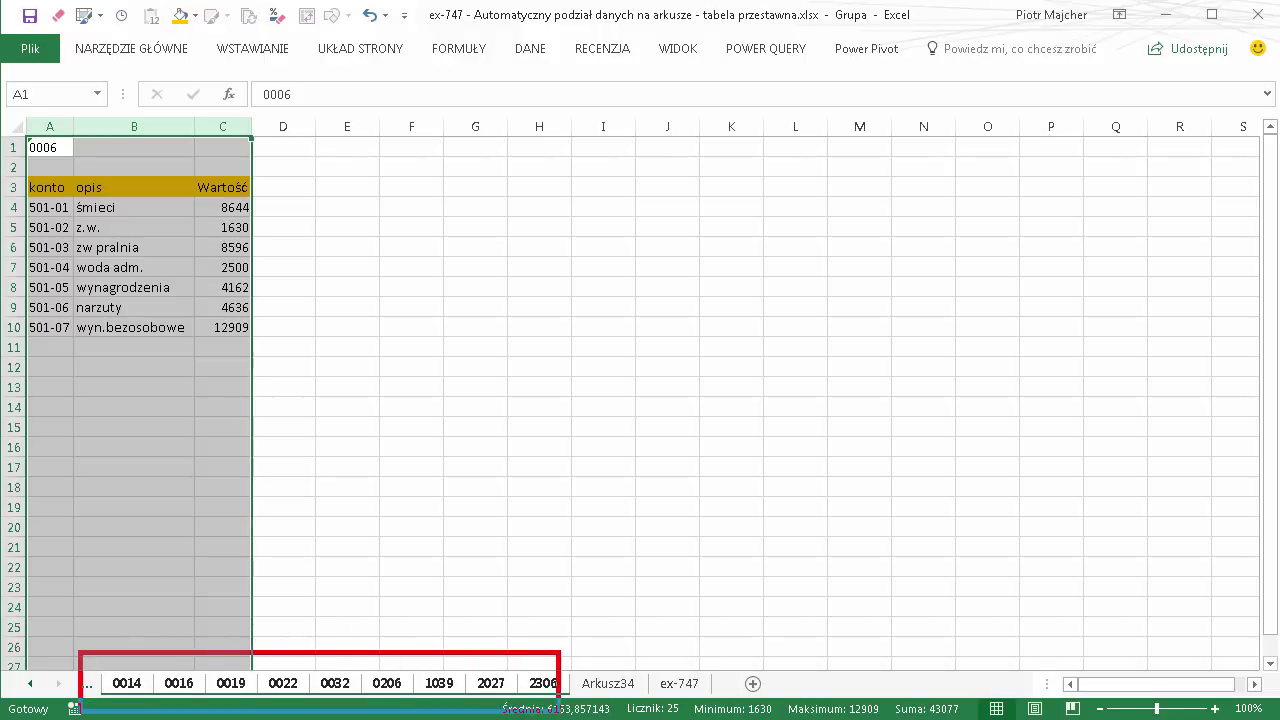
pyautogui.click(56, 148)
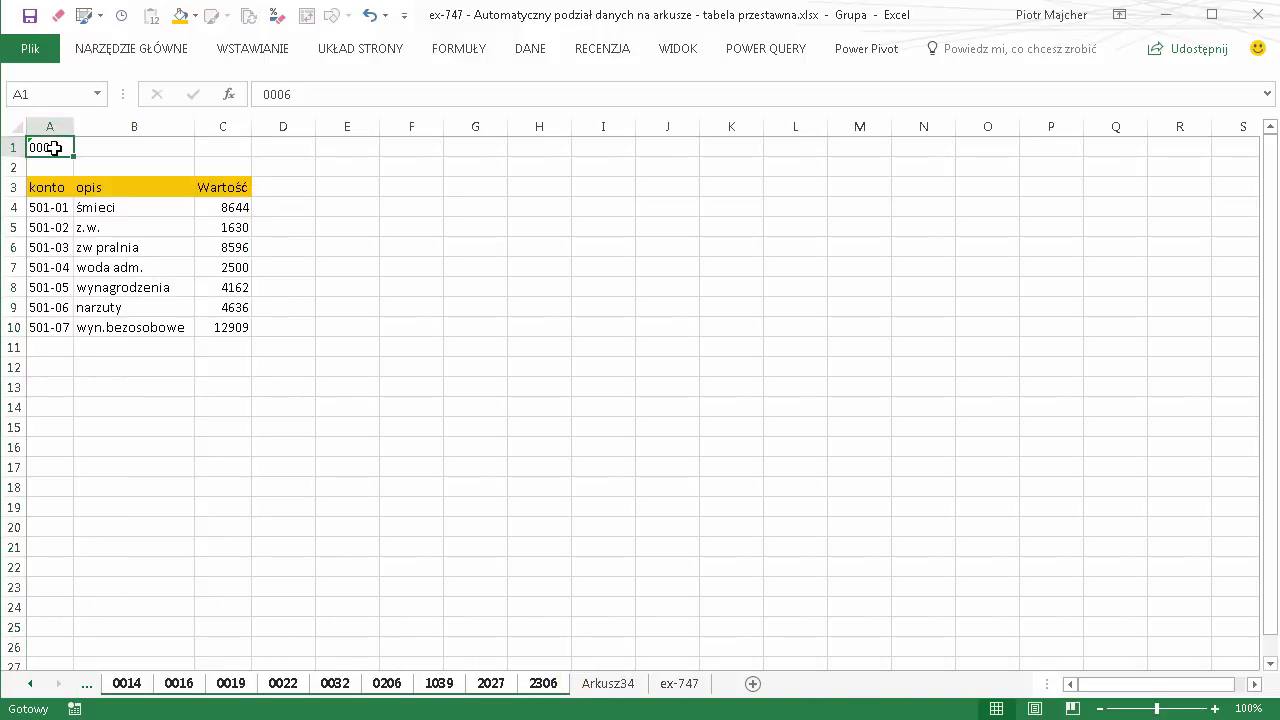
# Review the converted ID sheets 2027, 1039, 0206, 0032, 0022, 0019, 0016 and 0014
pyautogui.click(510, 685)
pyautogui.click(466, 690)
pyautogui.click(388, 690)
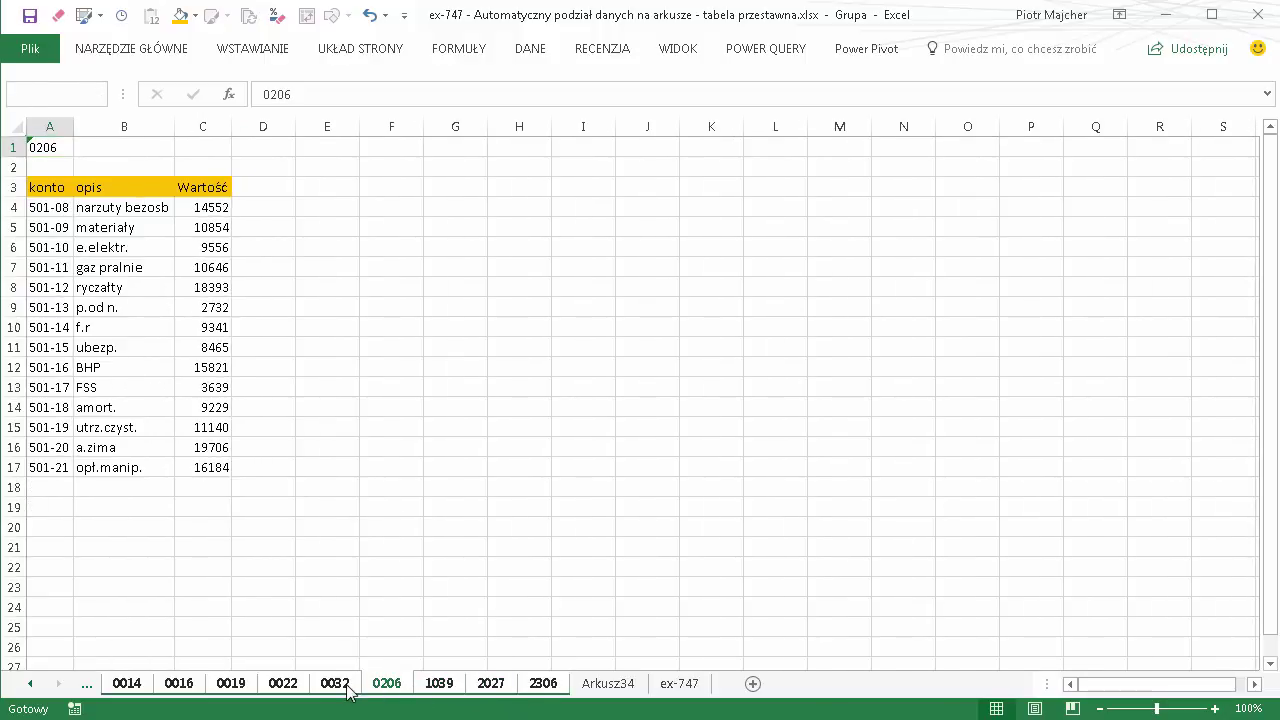
pyautogui.click(340, 690)
pyautogui.click(290, 690)
pyautogui.click(230, 690)
pyautogui.click(162, 690)
pyautogui.click(130, 686)
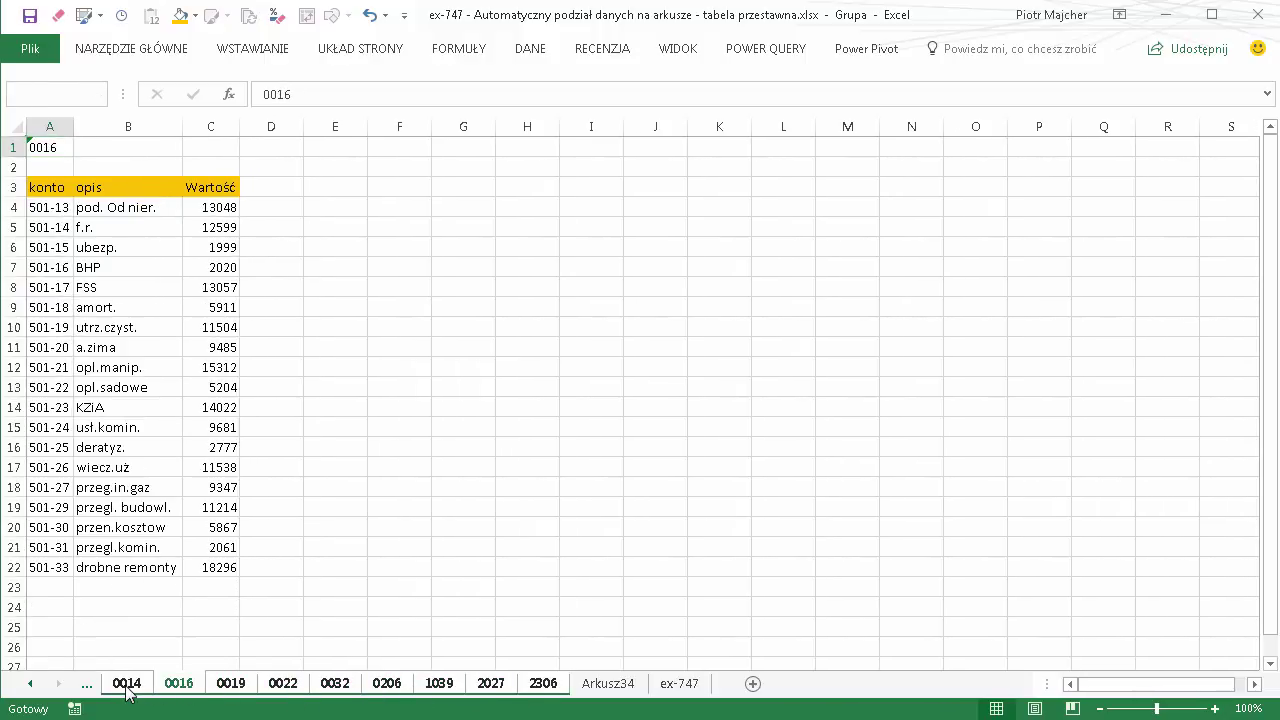
pyautogui.click(212, 367)
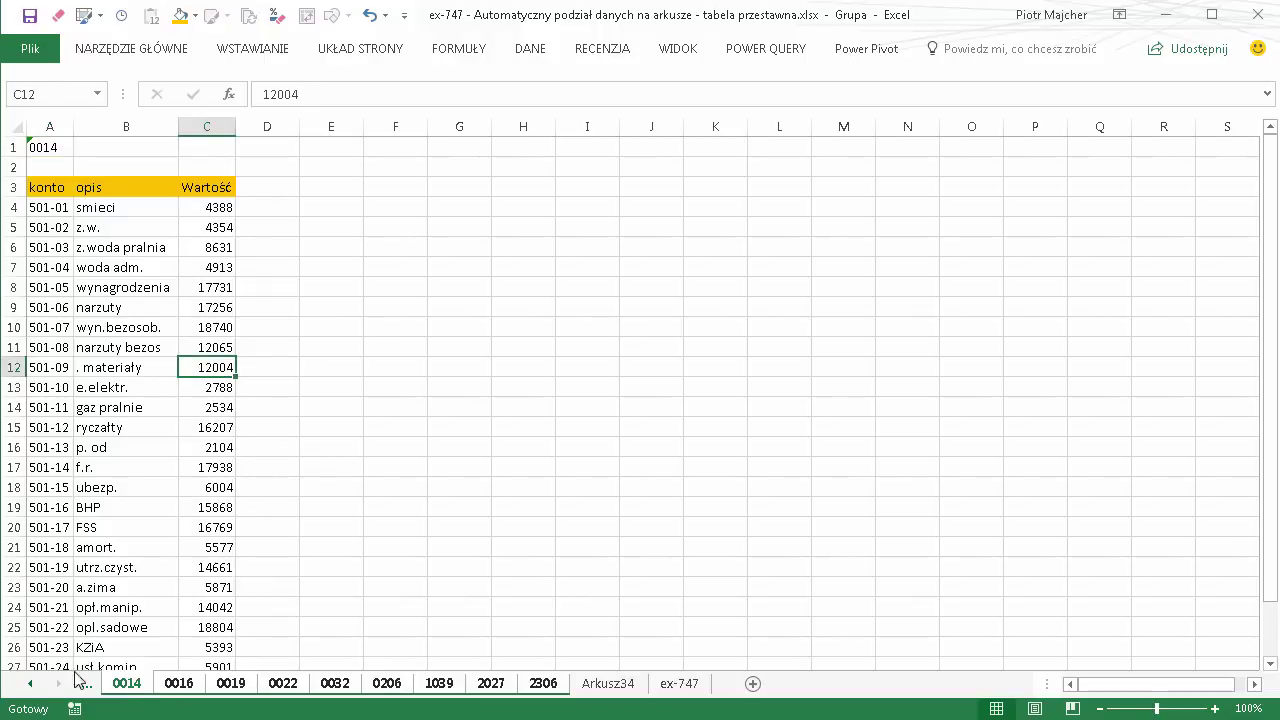
# Return to the ex-747 source data sheet and select a cell there
pyautogui.click(32, 685)
pyautogui.click(32, 685)
pyautogui.click(32, 685)
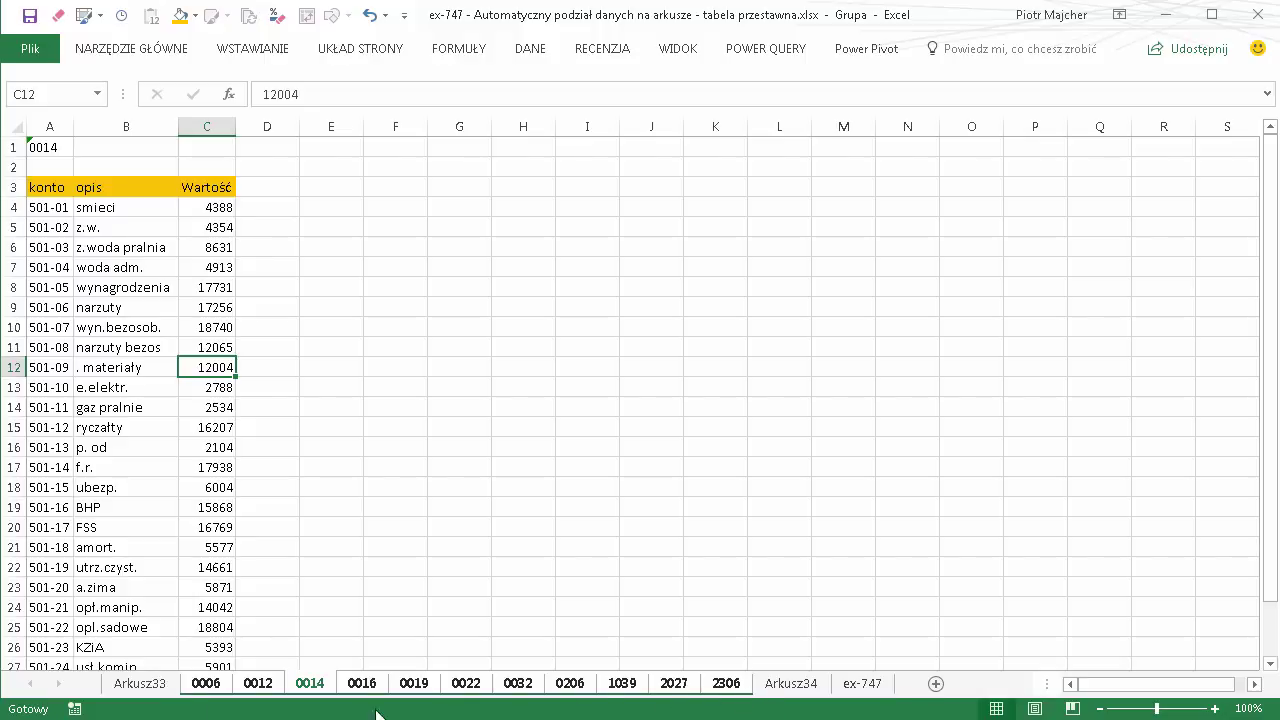
pyautogui.click(860, 685)
pyautogui.click(480, 391)
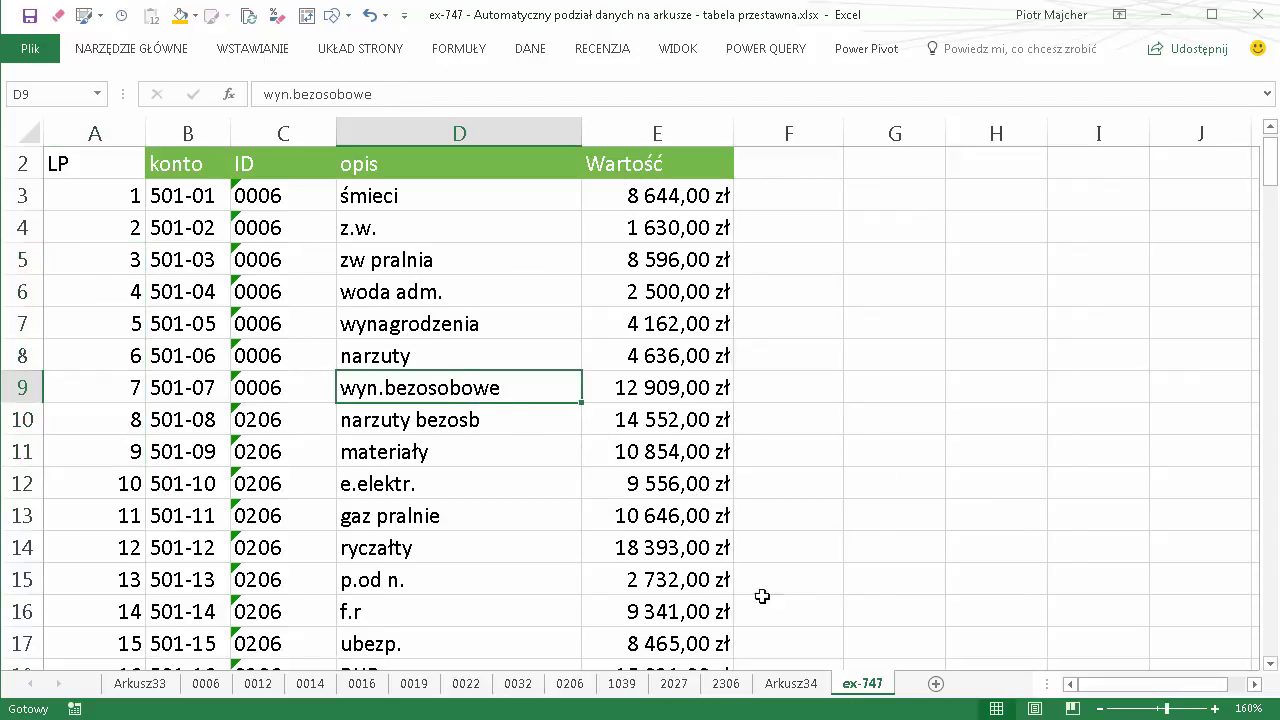
# On the Arkusz34 pivot sheet, select a pivot cell and bring up the Analiza tab's Opcje list
pyautogui.click(810, 685)
pyautogui.click(328, 292)
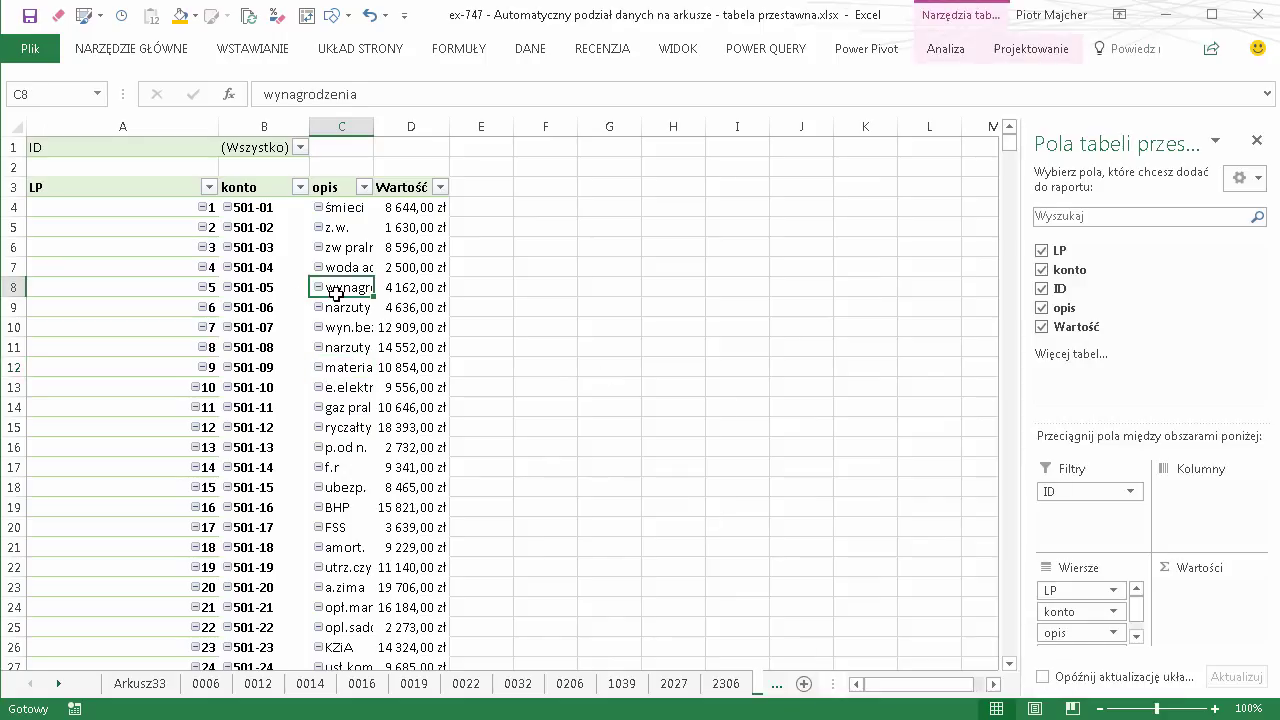
pyautogui.click(358, 330)
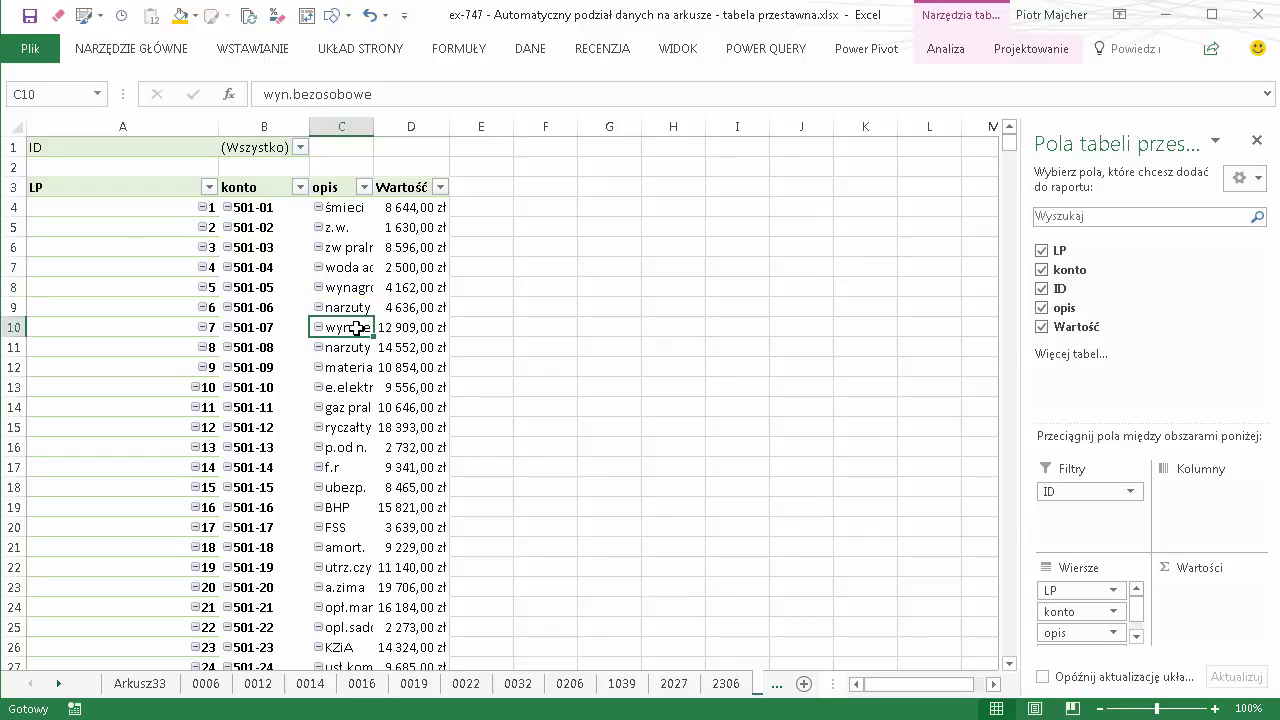
pyautogui.click(958, 62)
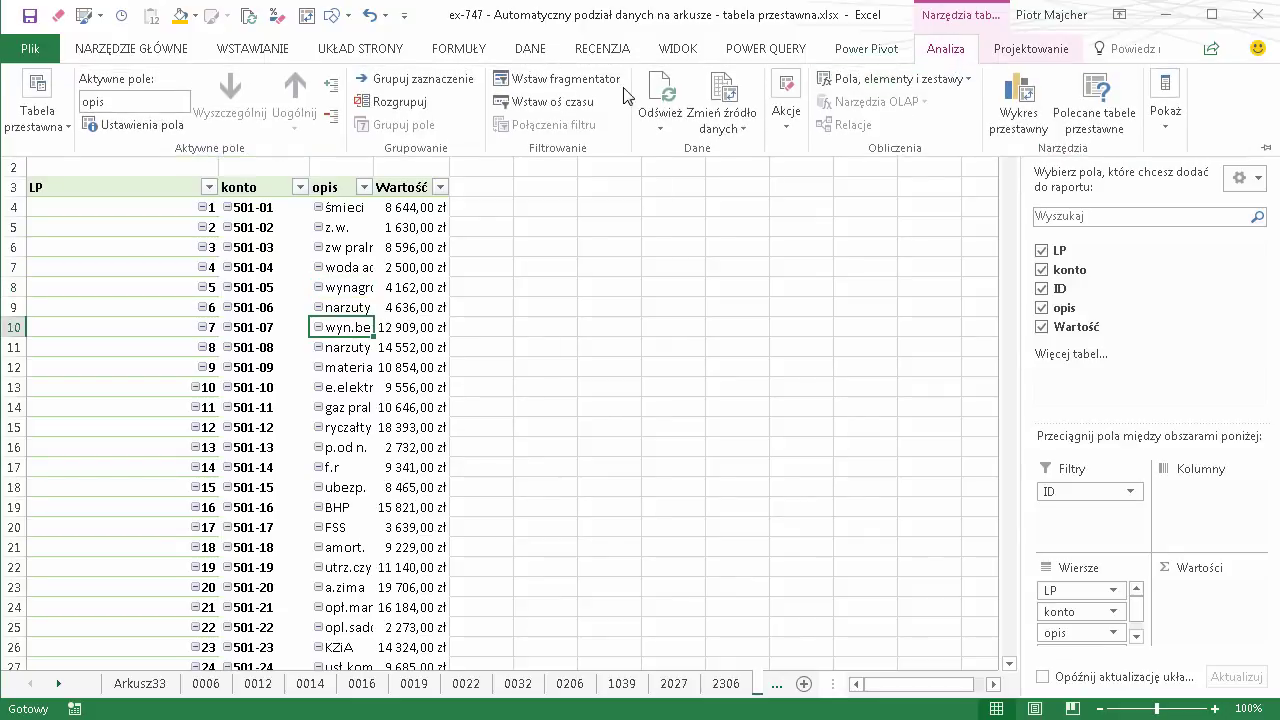
pyautogui.click(68, 126)
pyautogui.click(70, 215)
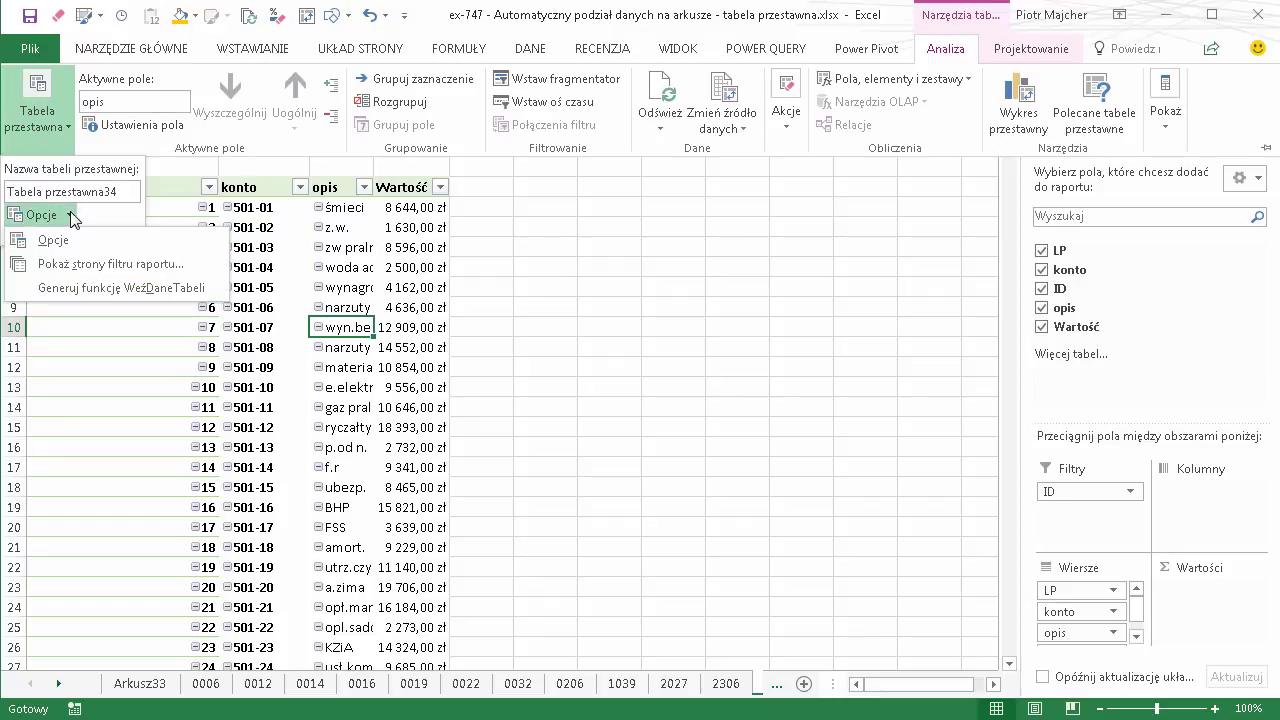